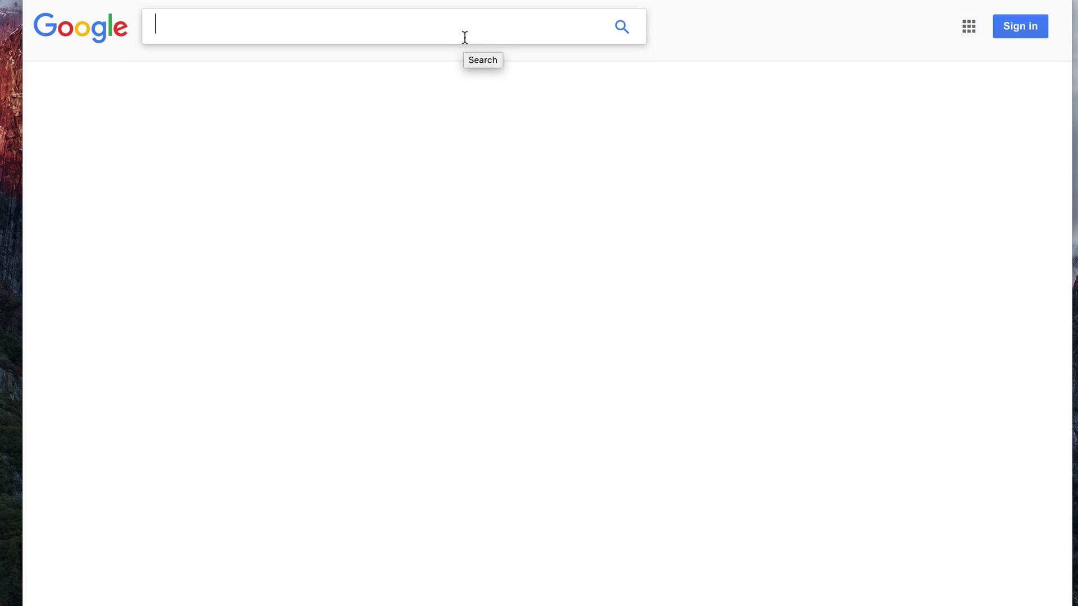
text(google webmast)
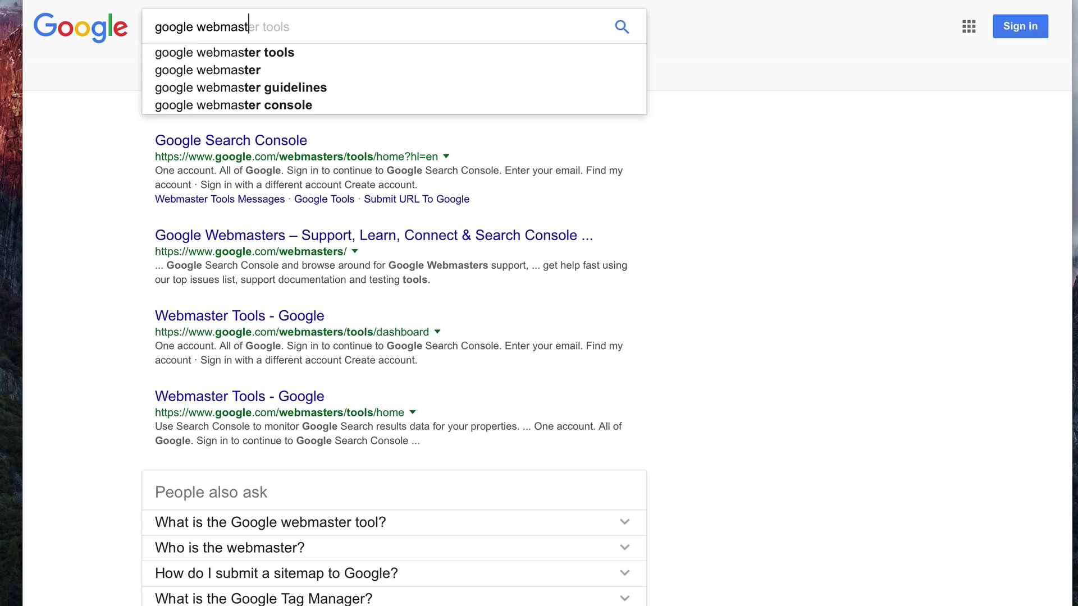
text(er tools)
- Search Google for 'google webmaster tools' and open the Google Search Console result
key(Return)
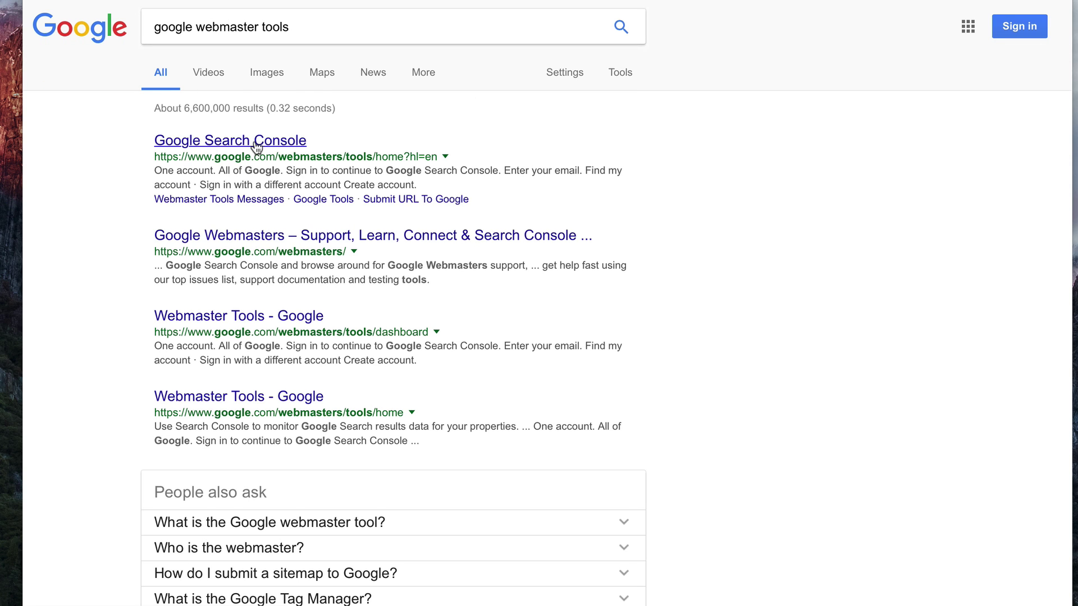
click(256, 140)
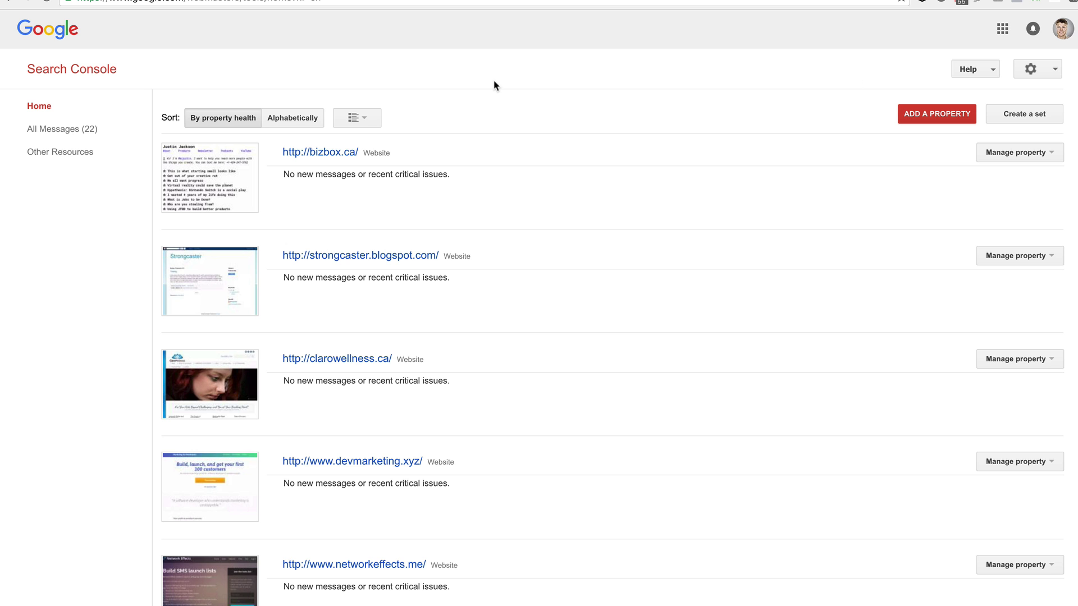
- Add tinymarketingwins.com as a property and select its TXT record for domain-provider verification
click(930, 119)
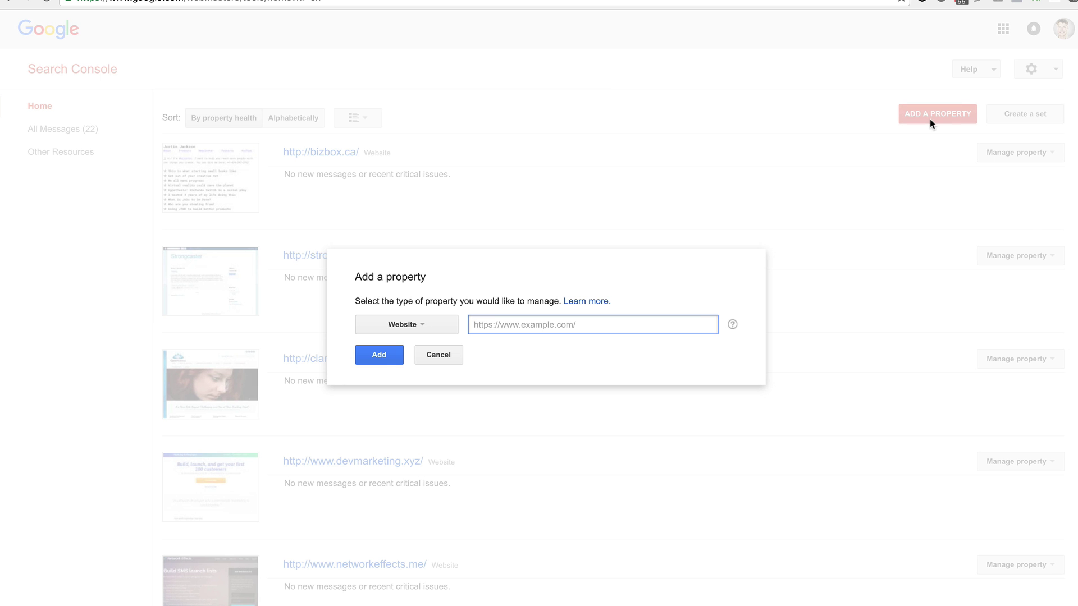
text(https:)
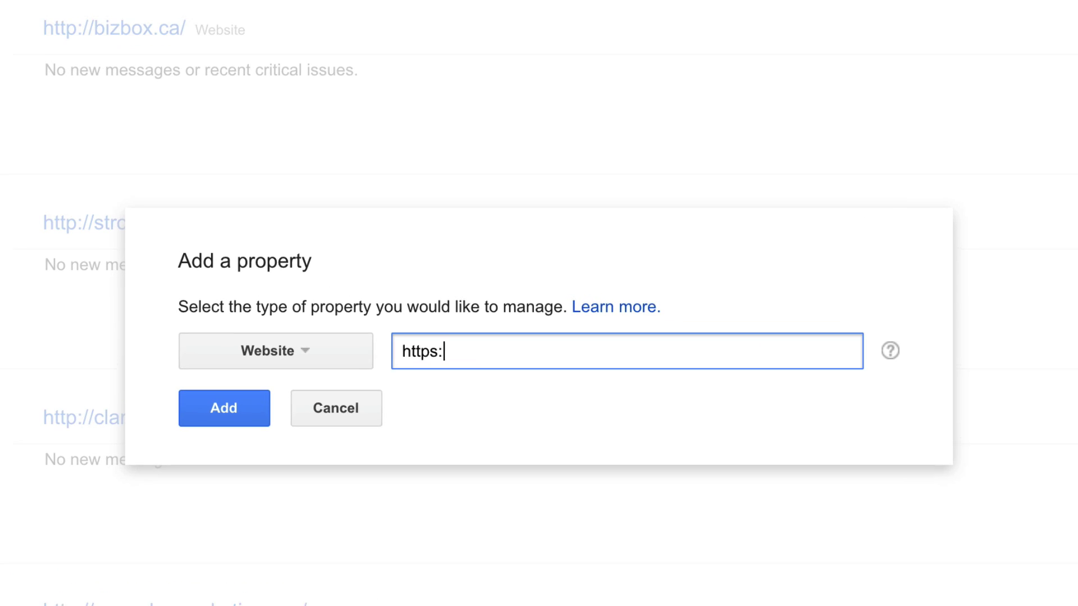
text(//www.tinymarketingwins.com)
click(228, 413)
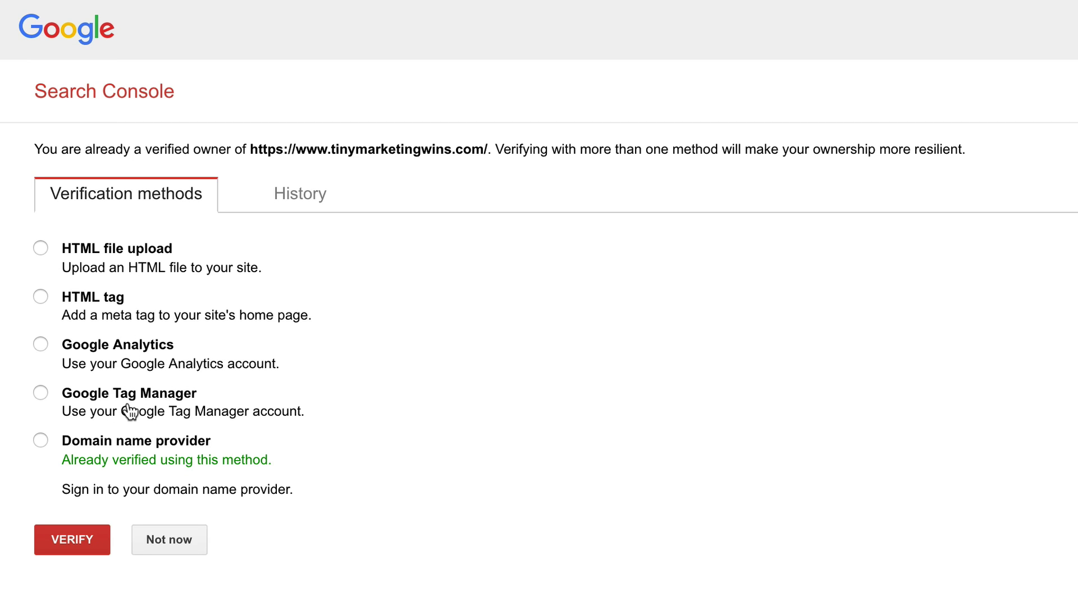
click(42, 440)
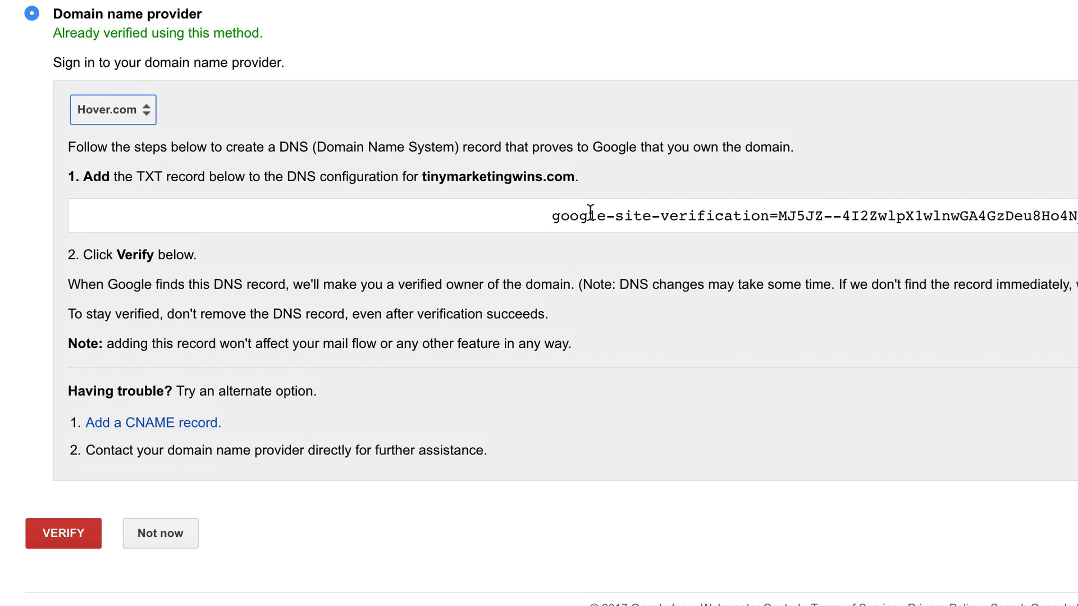
click(926, 215)
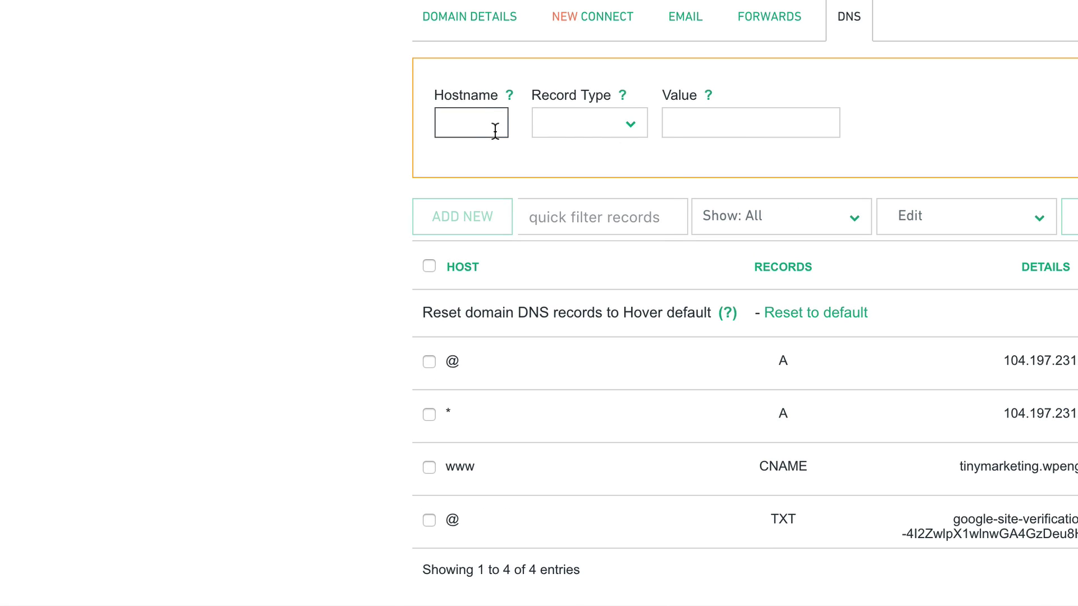
- Add a new TXT DNS record with the pasted Google verification value and save it
click(573, 122)
click(559, 223)
click(752, 125)
key(super+v)
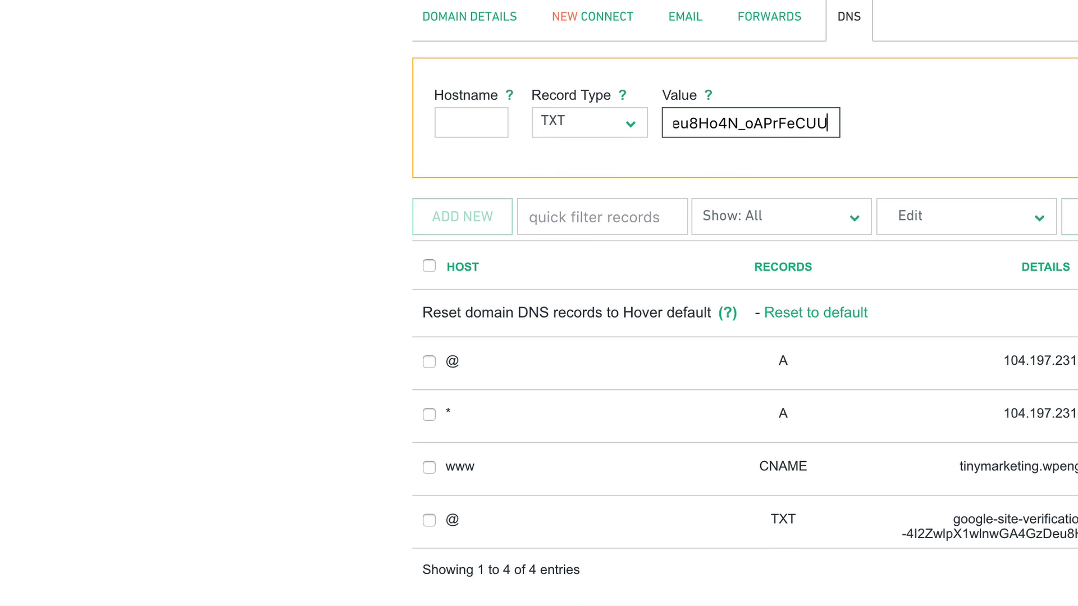
click(462, 216)
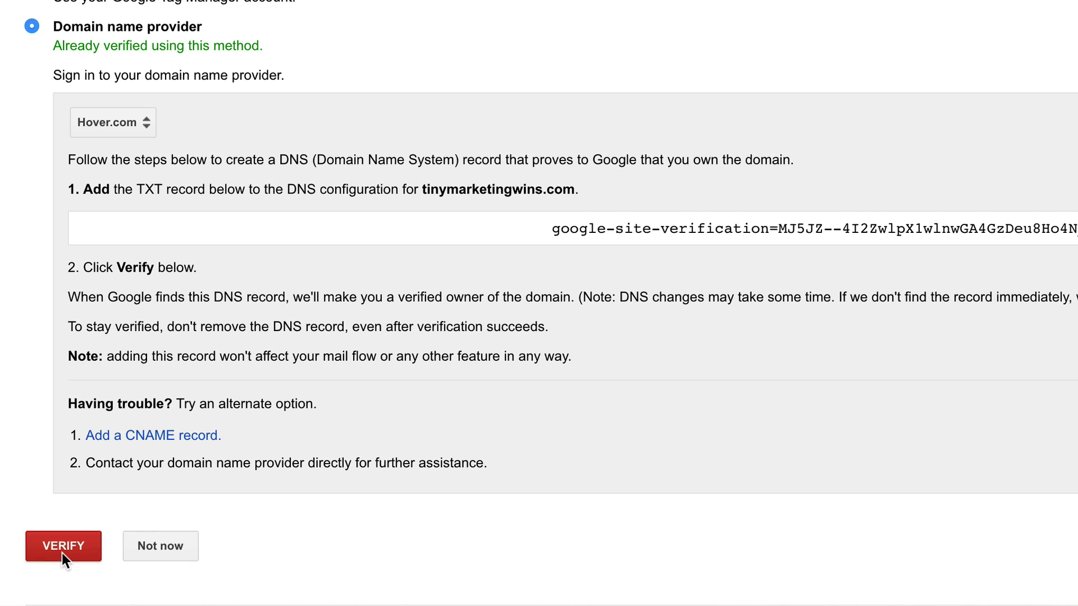
- Verify ownership of tinymarketingwins.com and continue to its dashboard
click(77, 549)
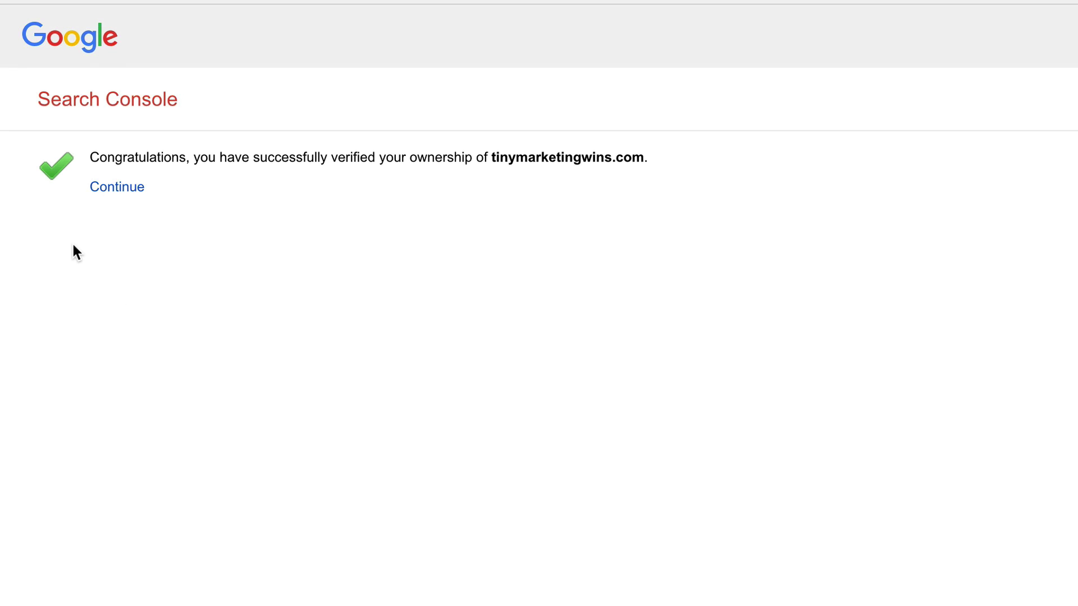
click(119, 193)
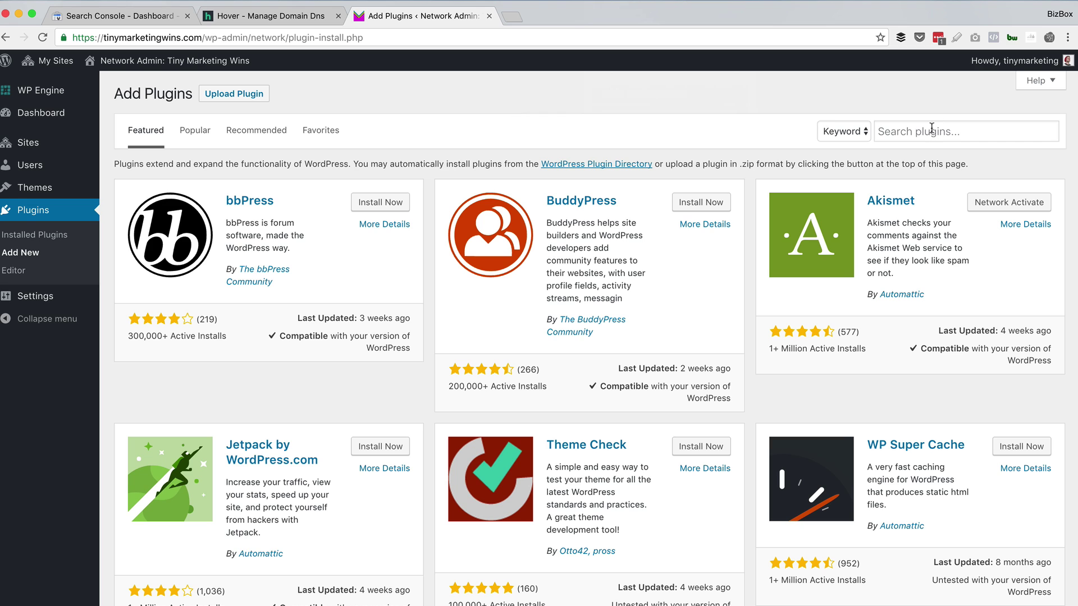
- Search the plugin directory for 'sitemap' and install Simple Wp Sitemap
click(932, 128)
text(sitemap)
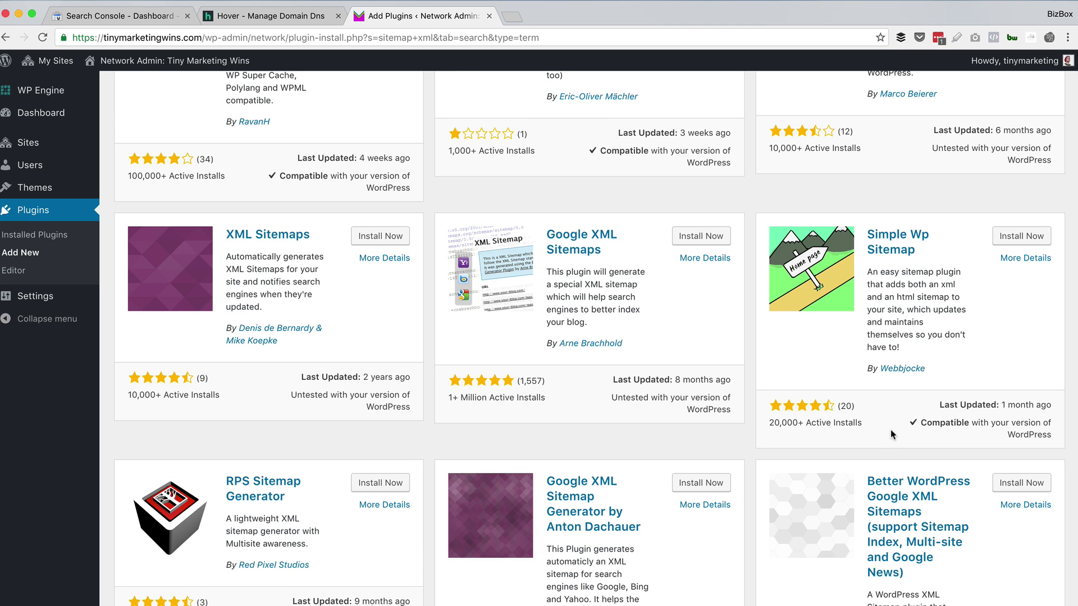
scroll(891, 434, down, 1)
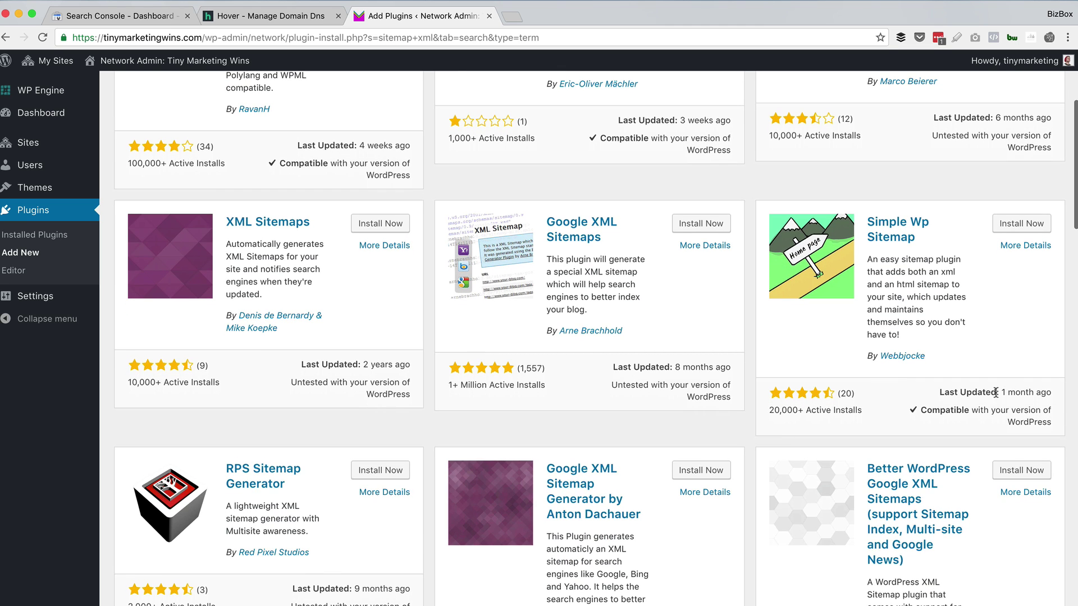
click(1037, 226)
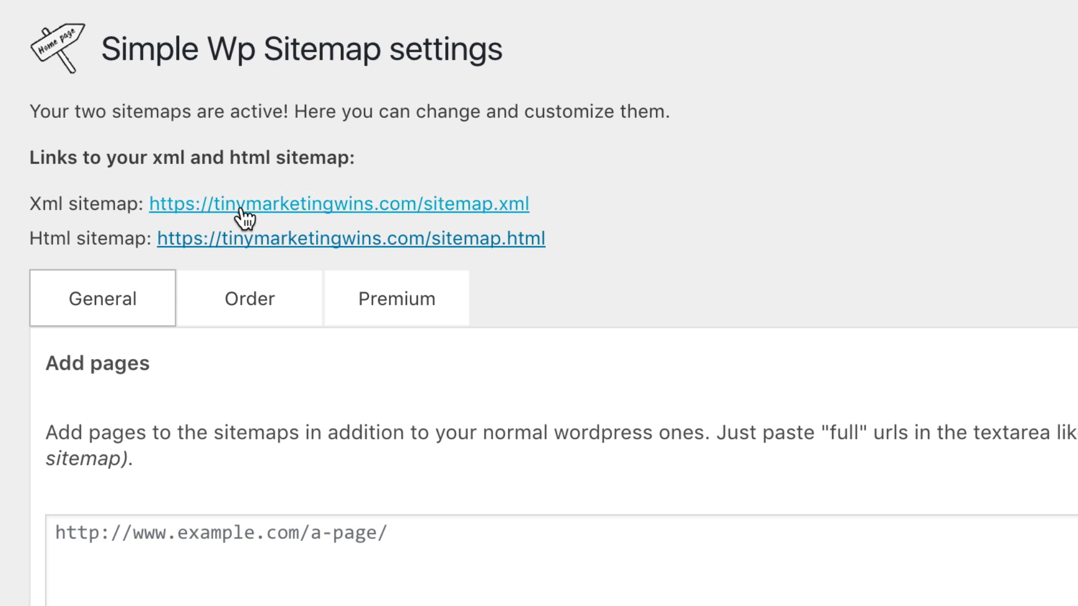
- View the generated XML and HTML sitemaps and select the sitemap address ending
click(242, 210)
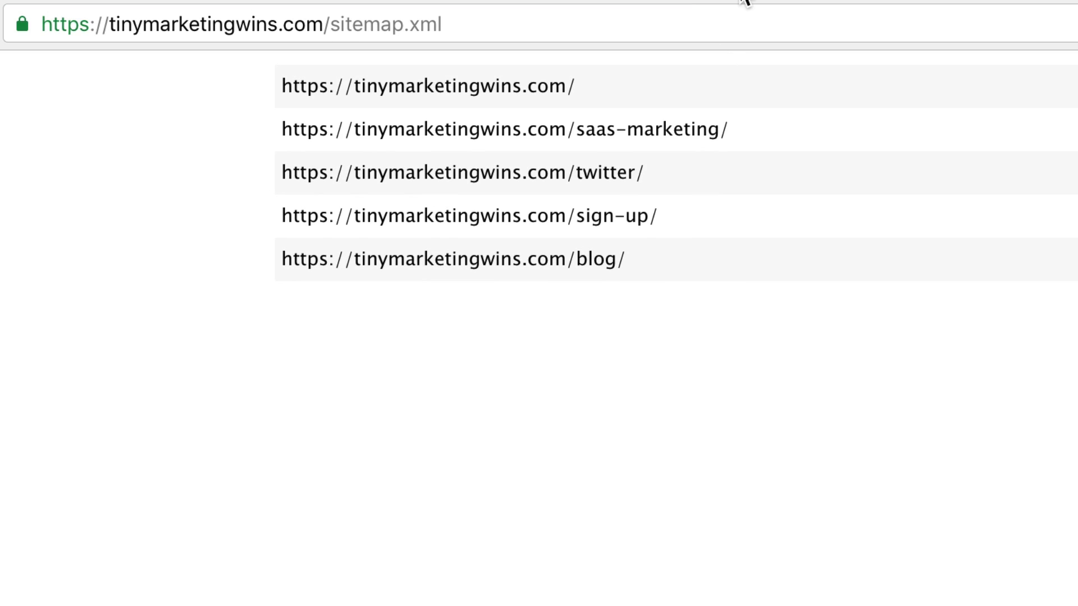
click(746, 1)
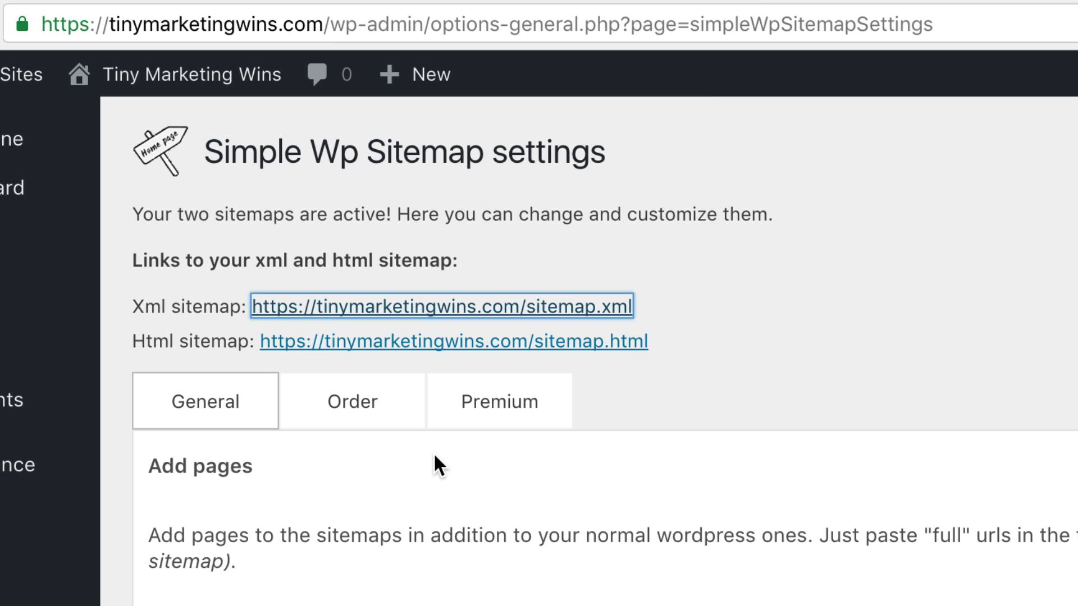
click(435, 346)
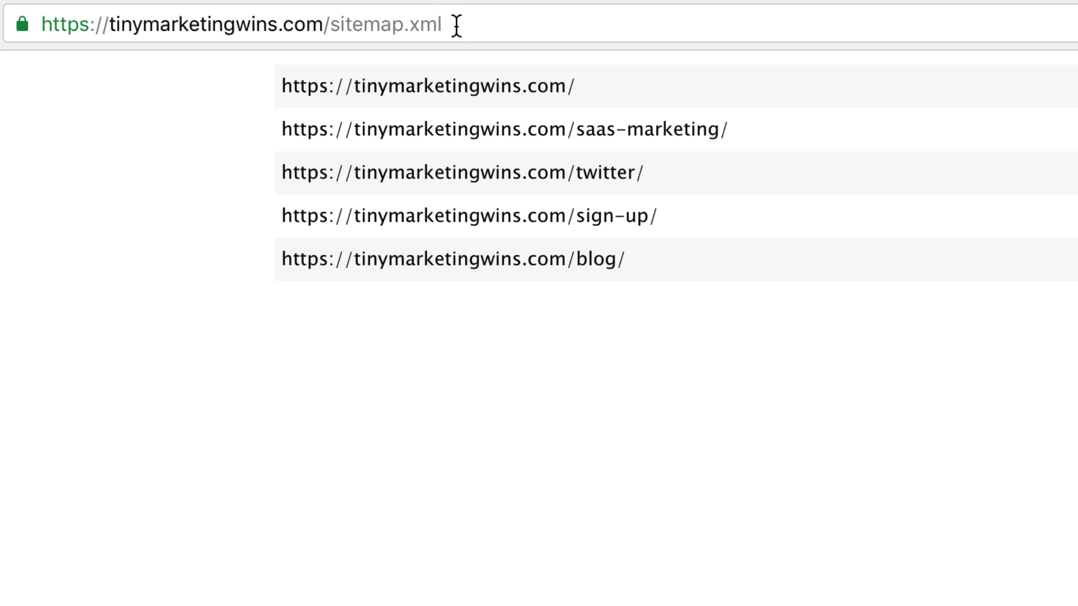
drag(453, 24, 331, 24)
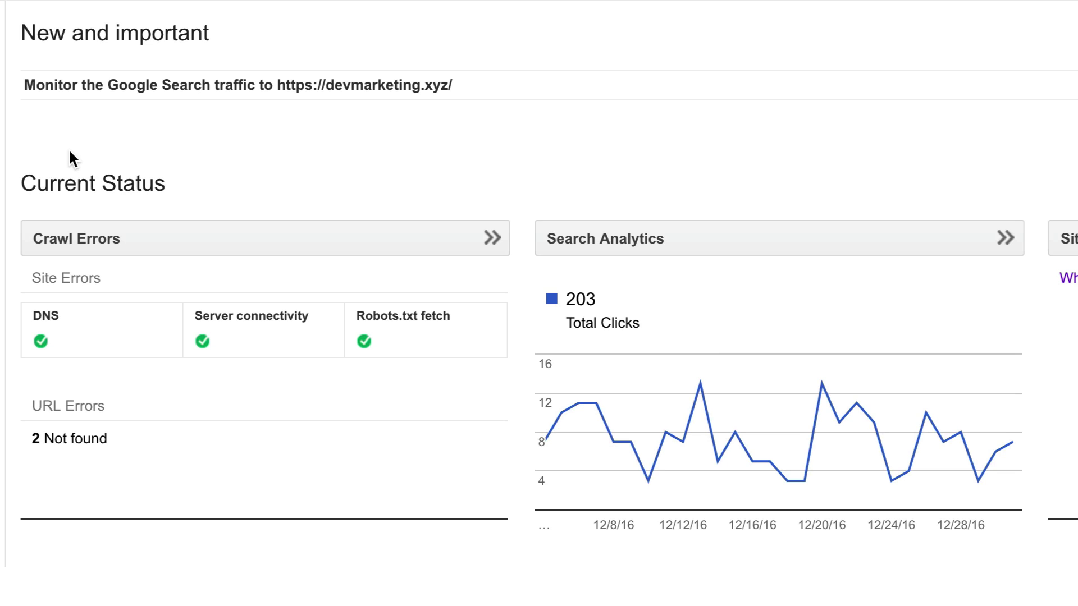
- Show the full Search Analytics report for the last 90 days
click(628, 240)
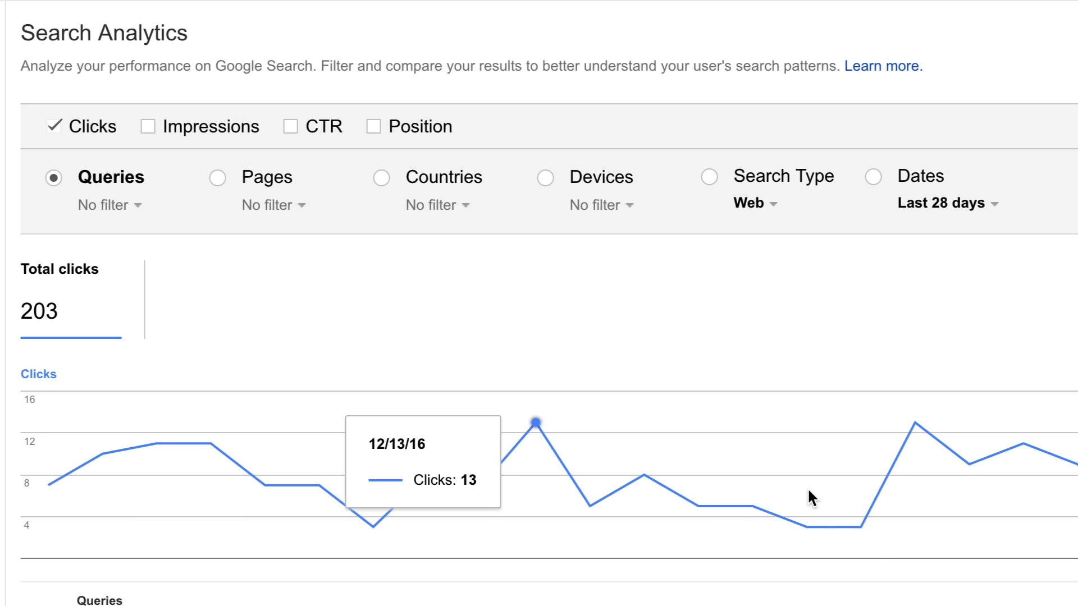
click(994, 204)
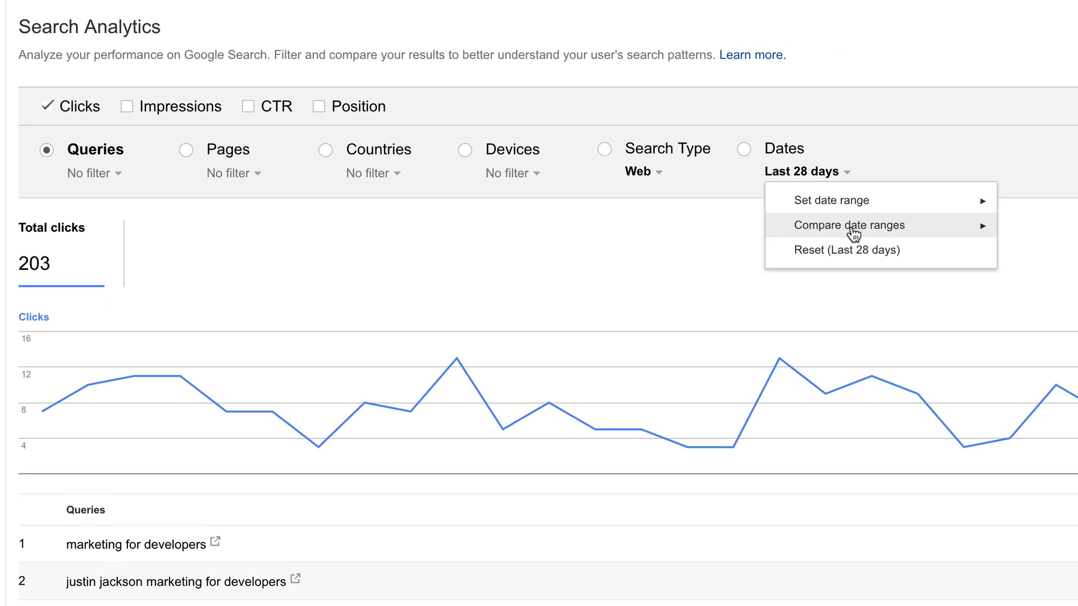
mouse_move(669, 160)
click(863, 207)
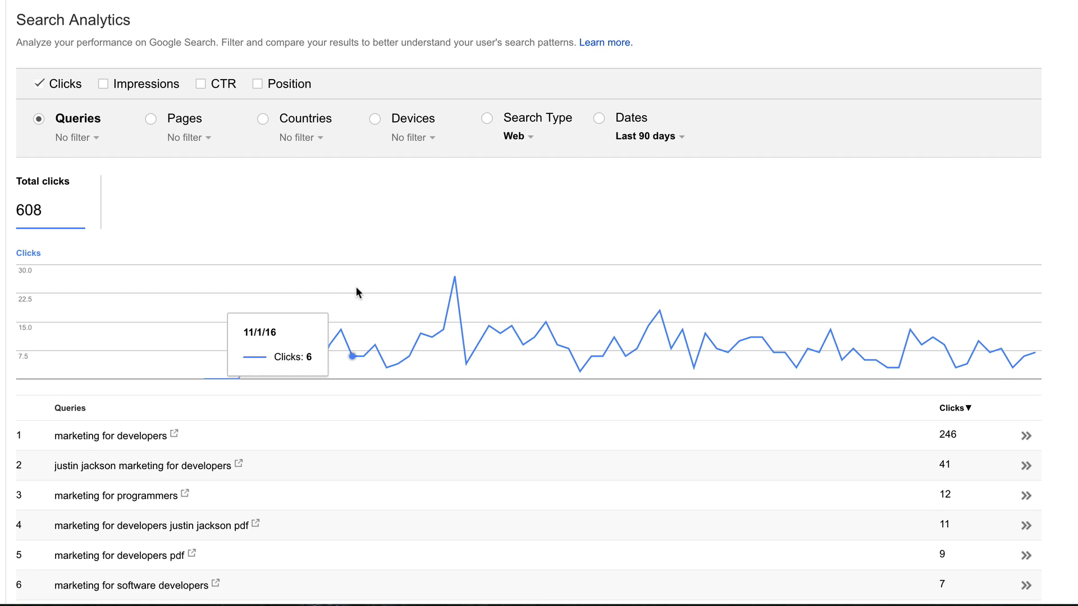
- Add impressions, CTR and average position to the report and enlarge the page
click(144, 84)
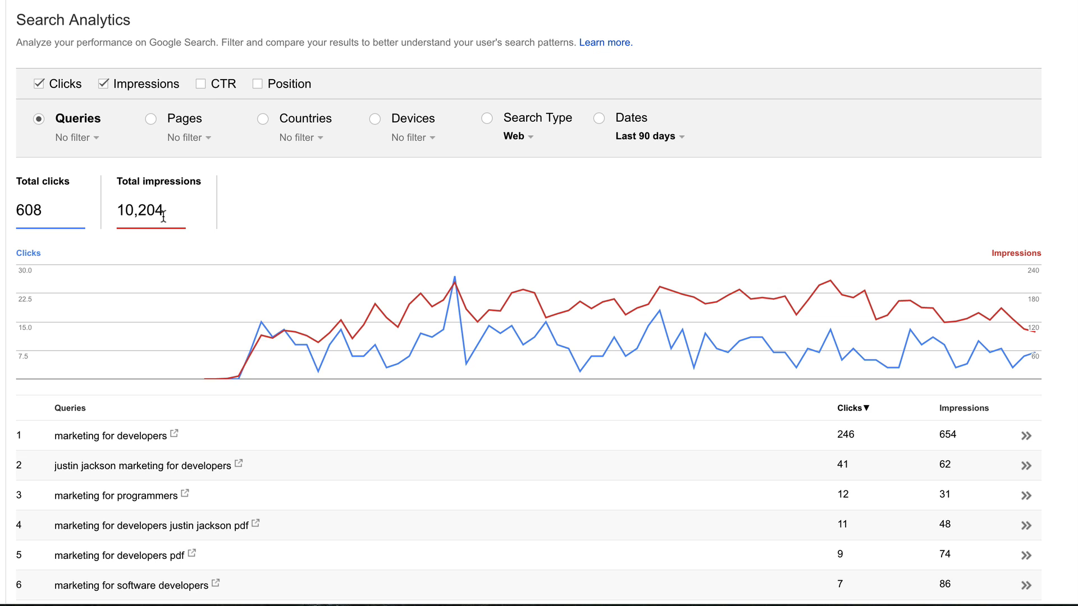
drag(244, 64, 213, 82)
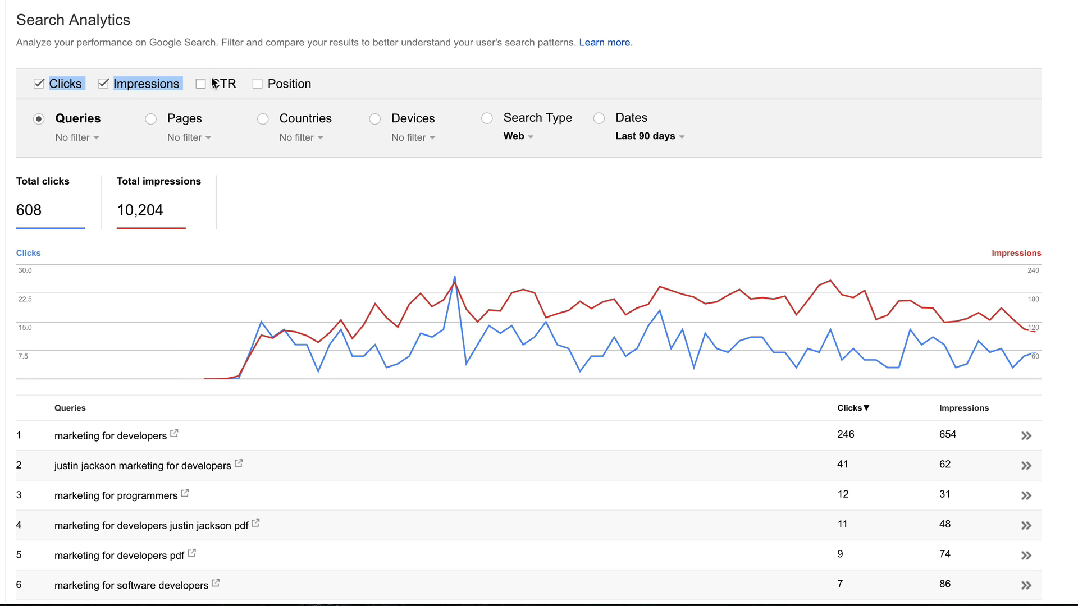
click(209, 82)
click(202, 83)
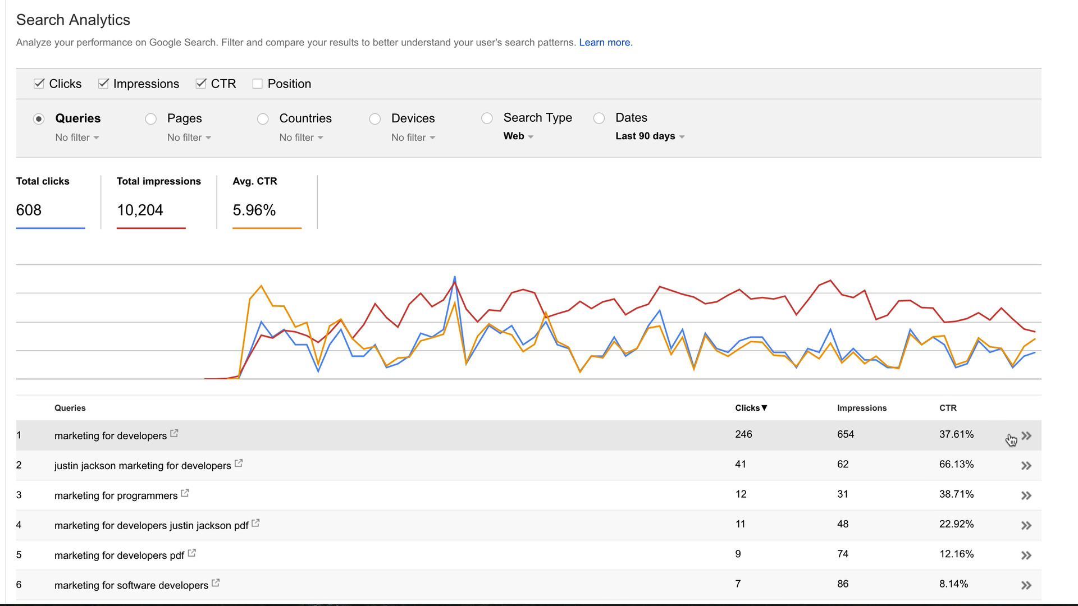
click(261, 85)
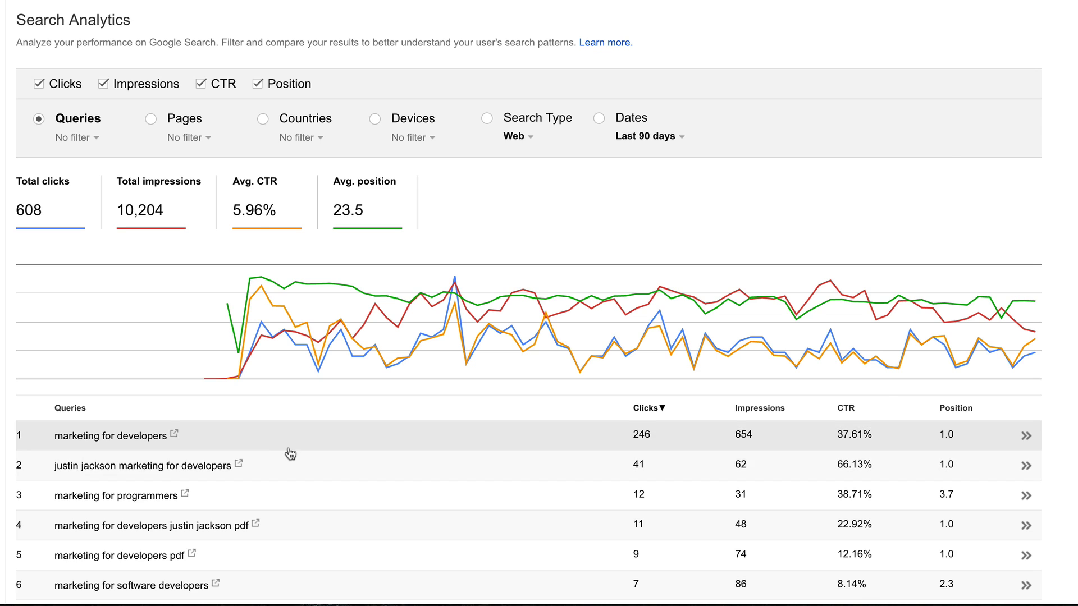
key(ctrl+plus)
key(ctrl+plus)
scroll(99, 363, up, 1)
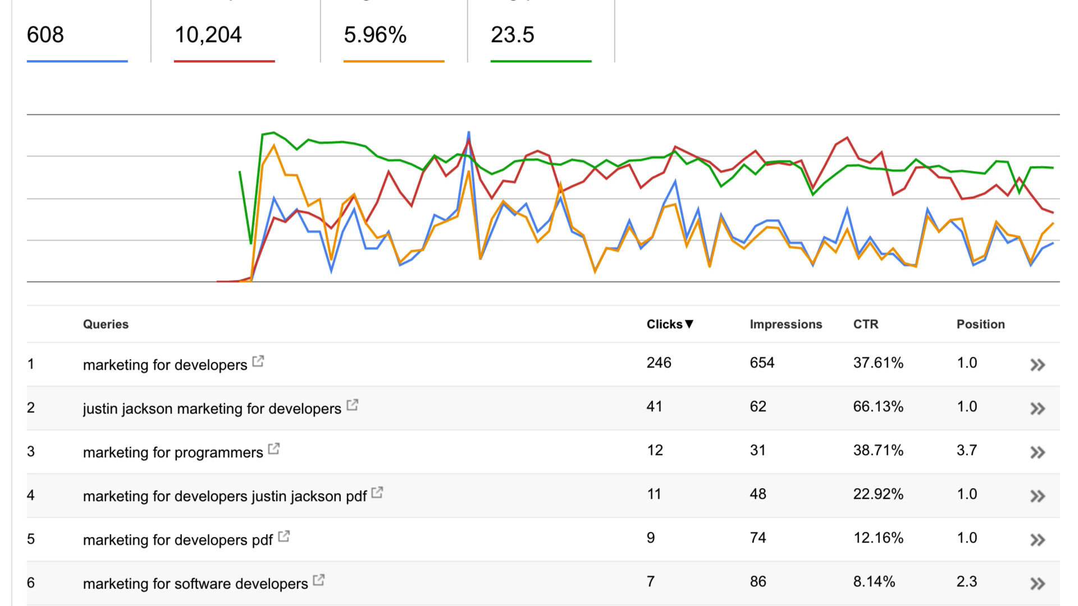
- Search Google for the top query 'marketing for developers' in a new tab
click(283, 17)
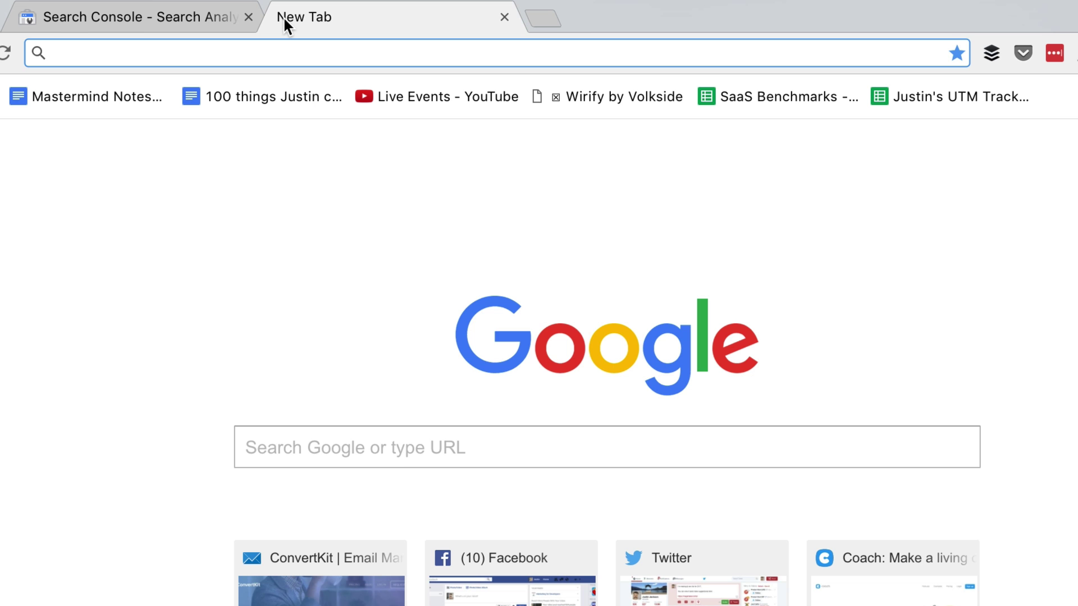
text(marketing )
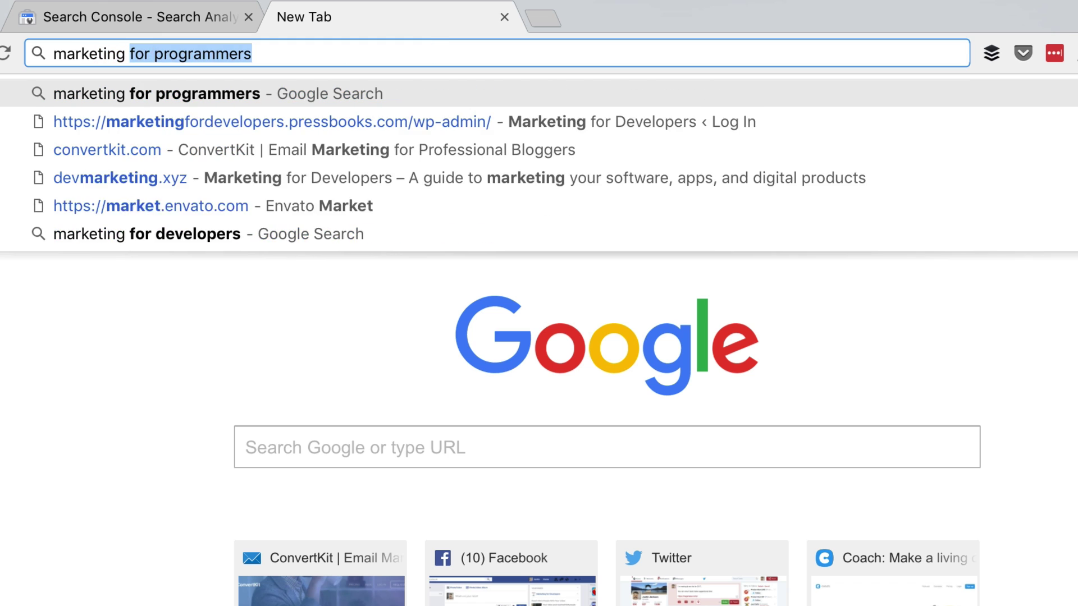
text(for developers)
key(Return)
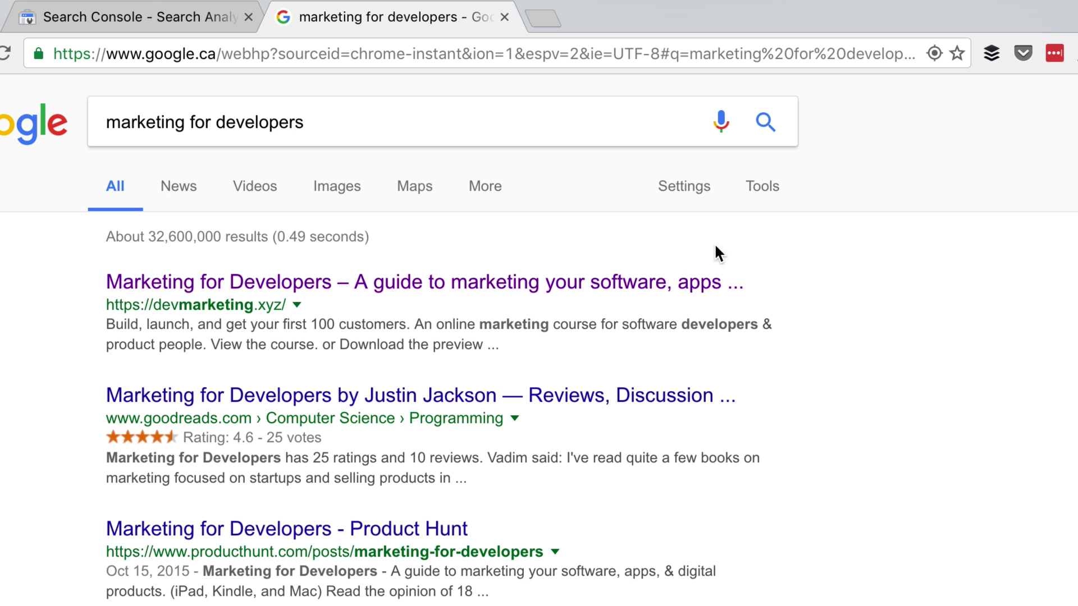
- Return to the Search Console Search Analytics report
click(160, 17)
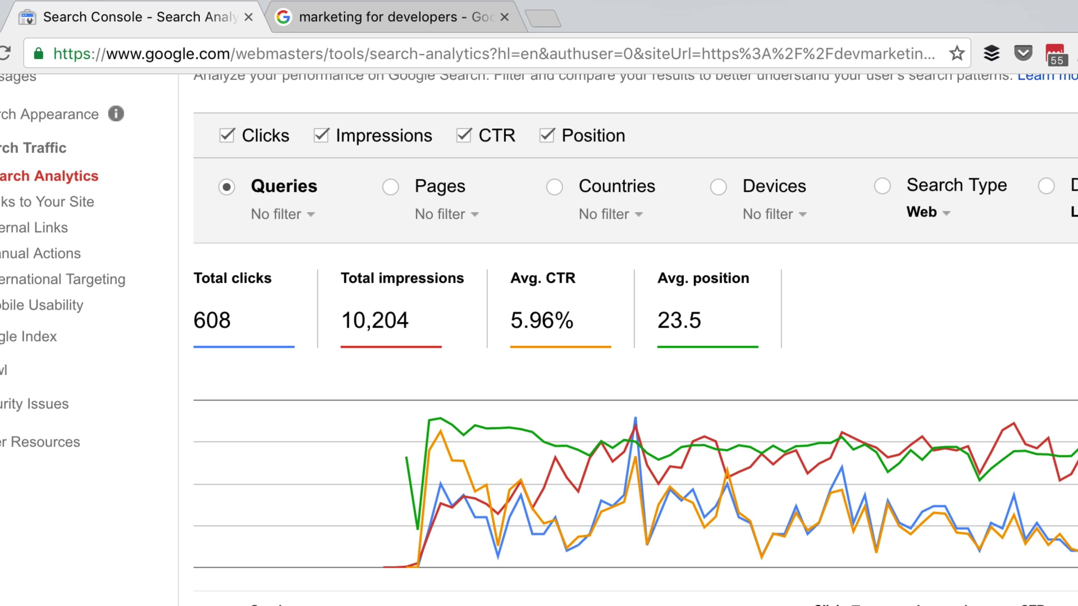
click(390, 187)
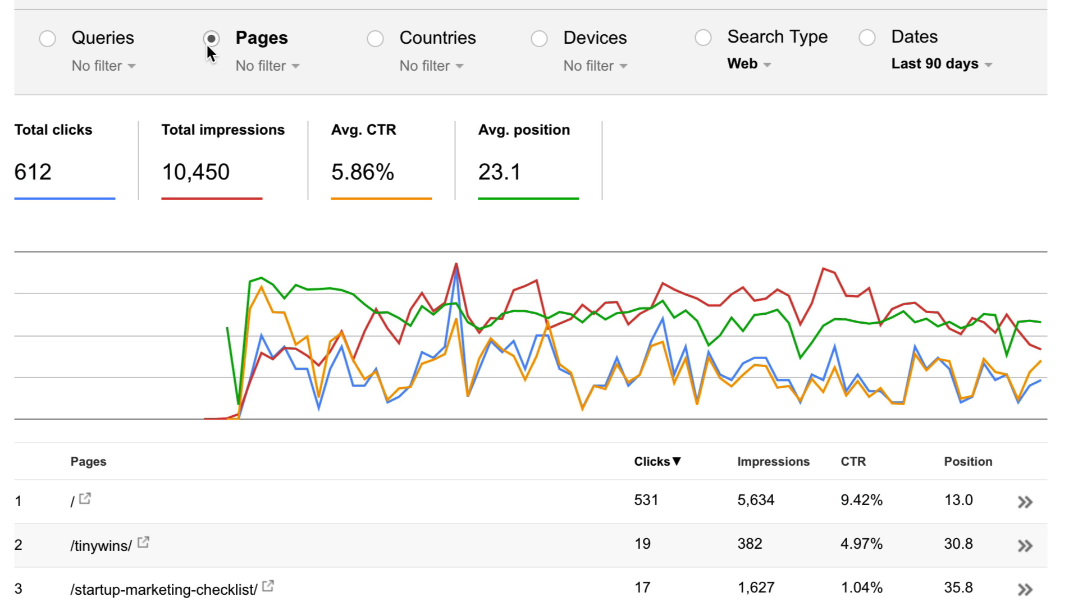
scroll(784, 461, down, 1)
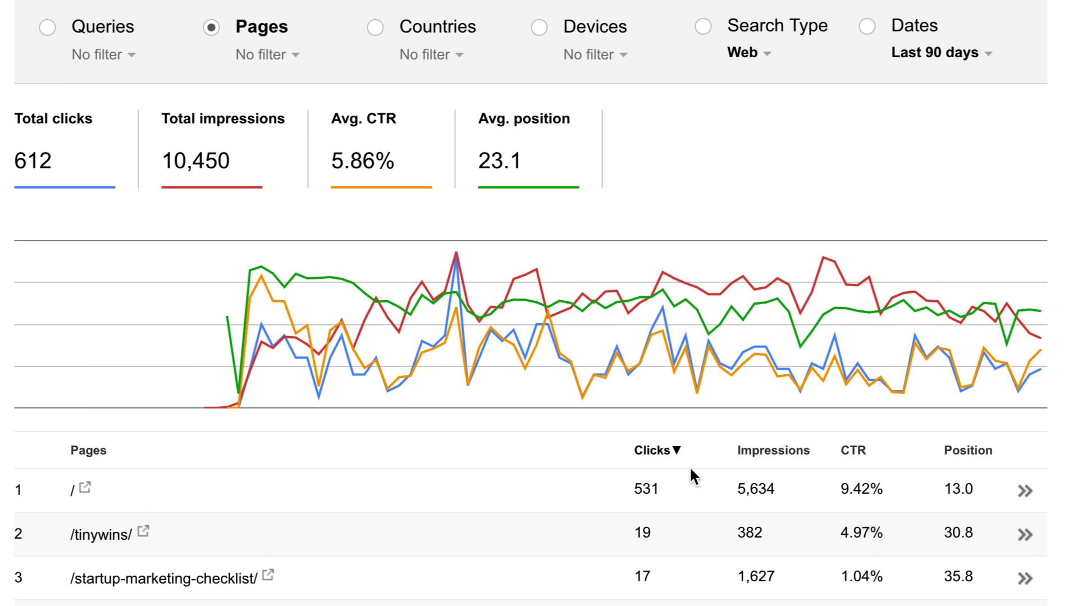
click(795, 445)
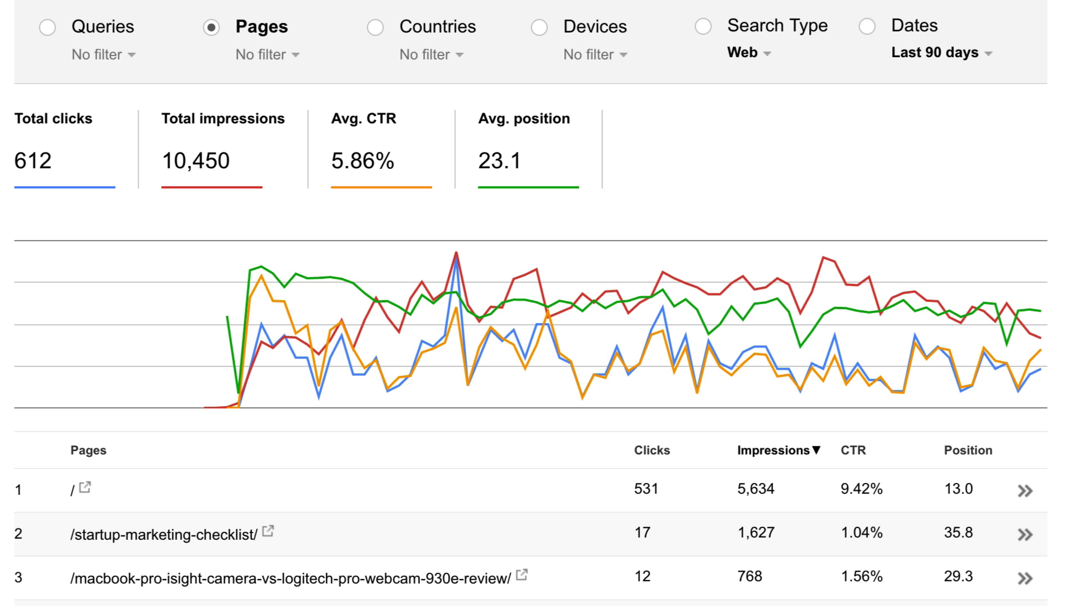
scroll(162, 494, down, 2)
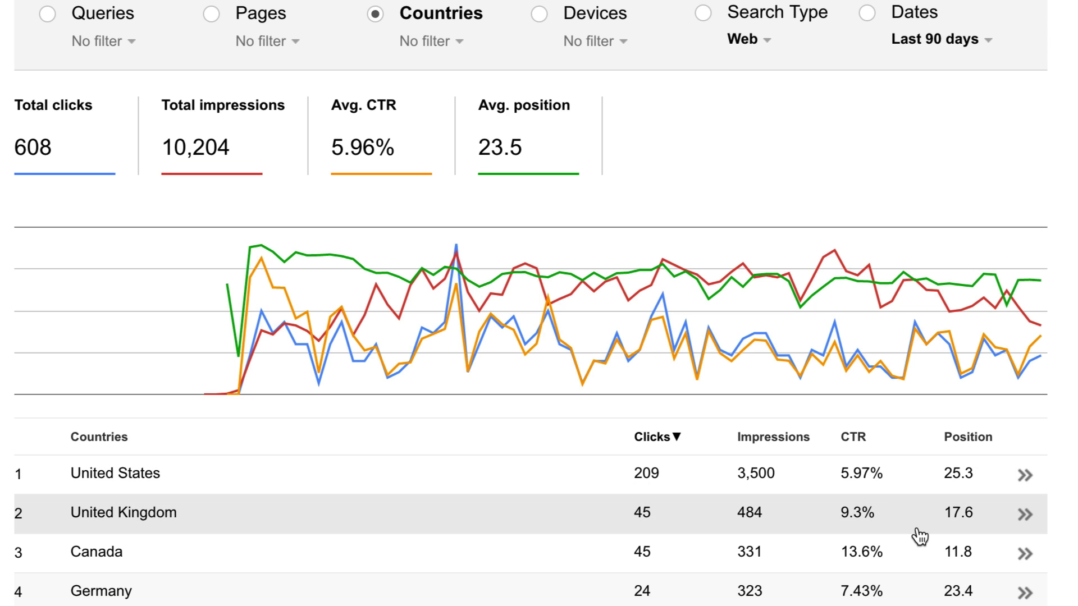
scroll(626, 127, down, 3)
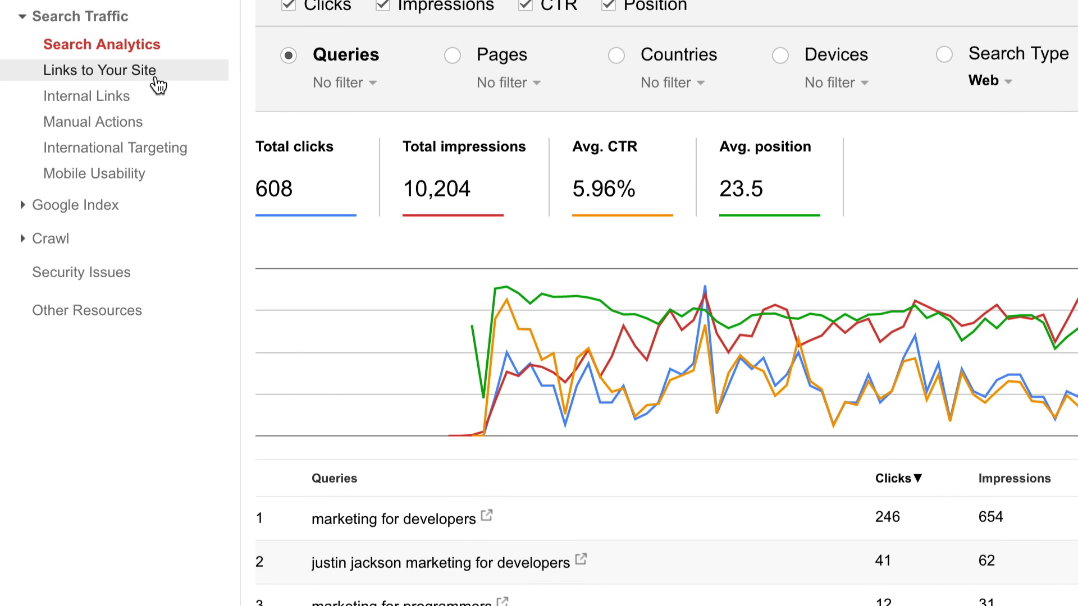
- View pages pinterest.com links to under Links to Your Site and download the latest links
click(156, 78)
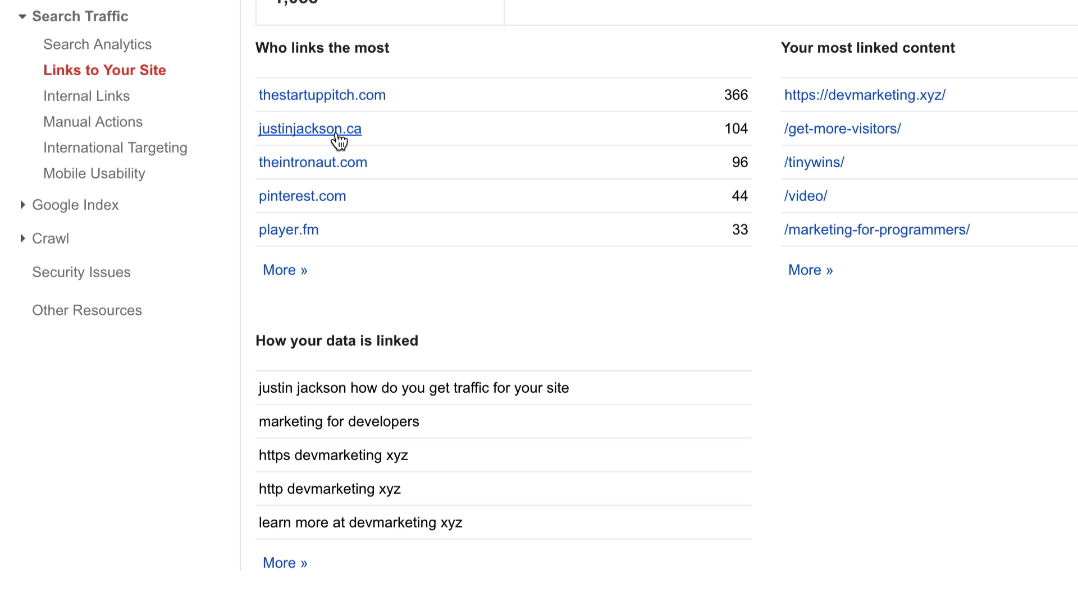
click(324, 204)
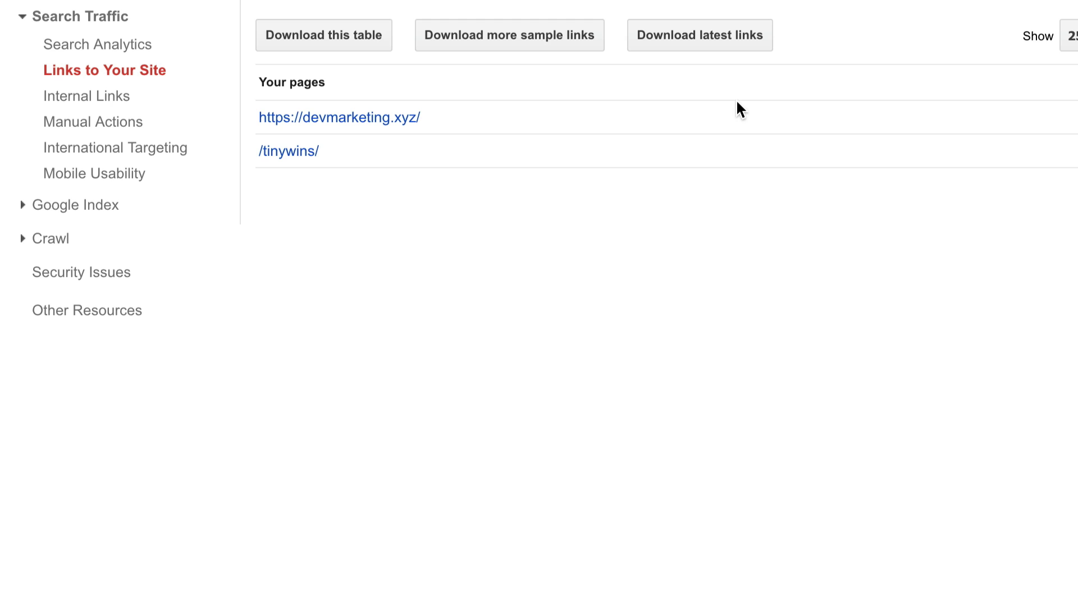
click(704, 36)
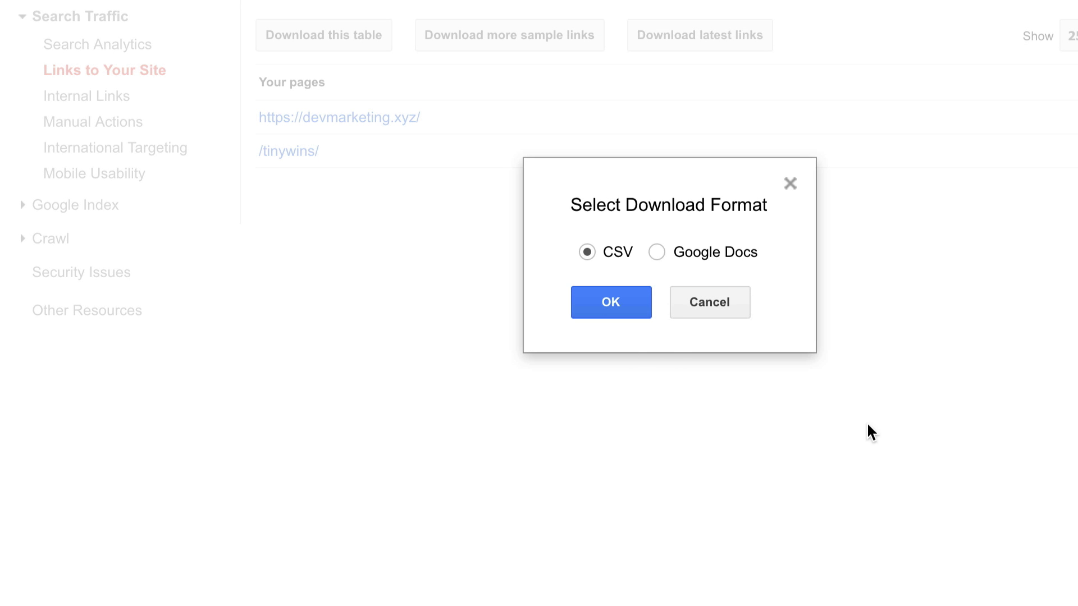
click(707, 311)
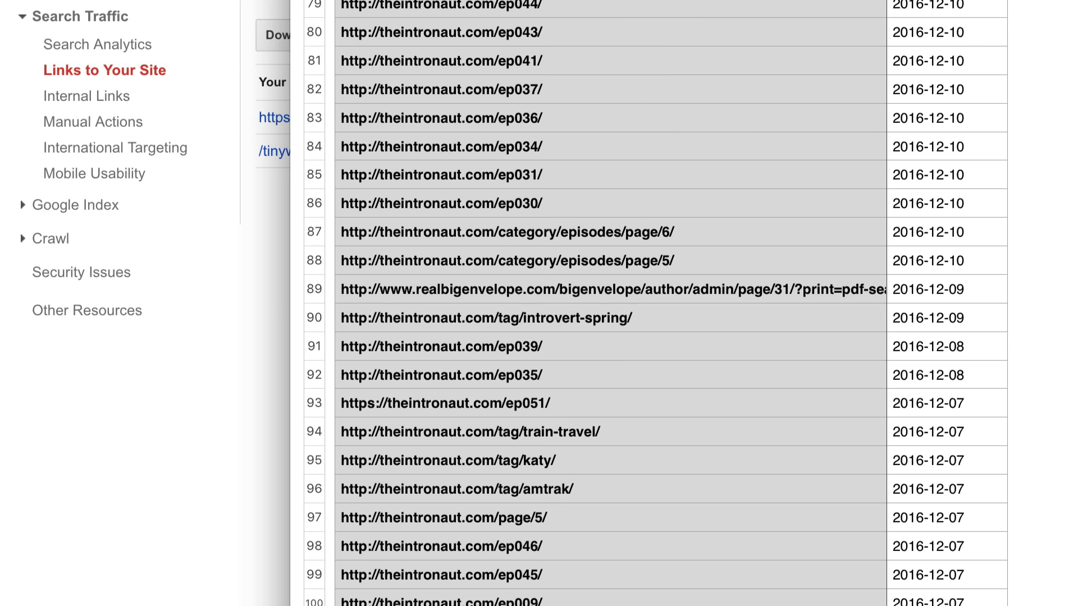
- Select the Pinterest pin URL in row 69 of the exported links sheet and start a new tab
click(610, 174)
scroll(640, 233, down, 3)
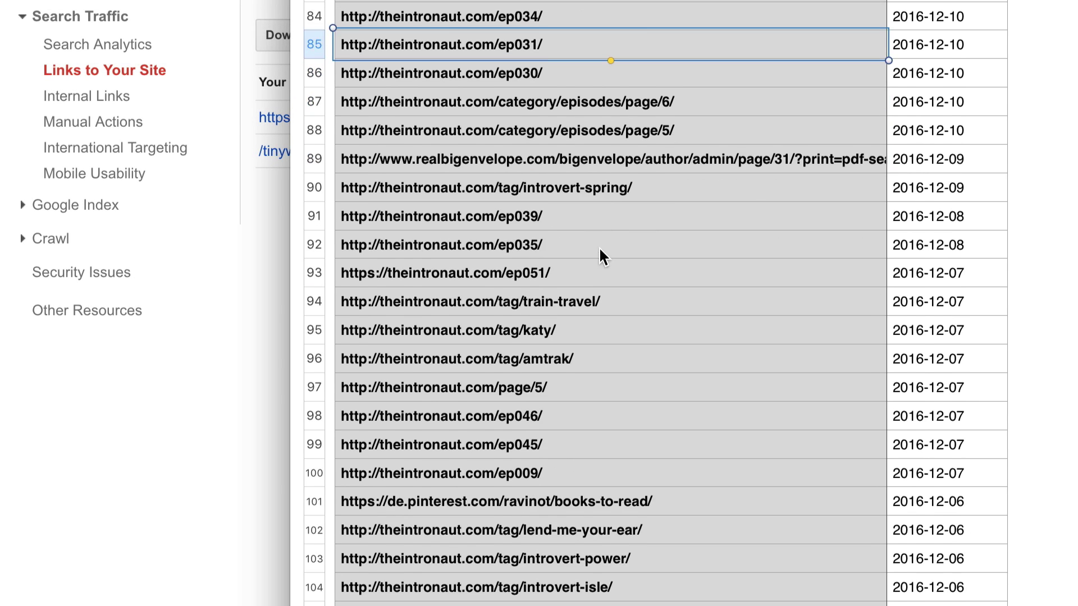
scroll(599, 242, down, 4)
scroll(598, 227, down, 3)
scroll(596, 265, down, 2)
scroll(602, 276, down, 4)
scroll(610, 305, down, 3)
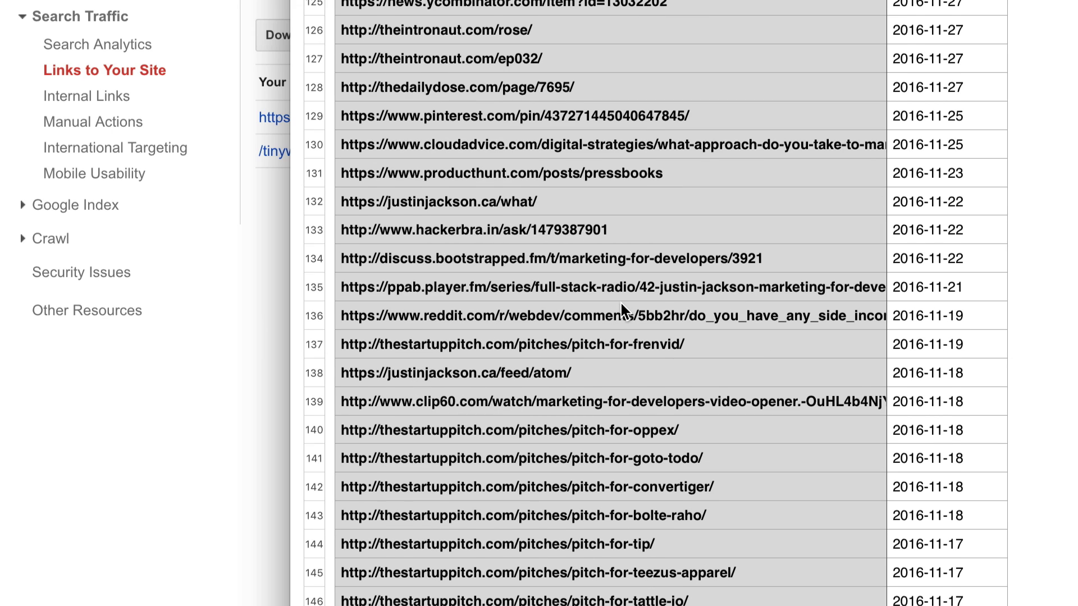
scroll(620, 303, up, 20)
click(663, 277)
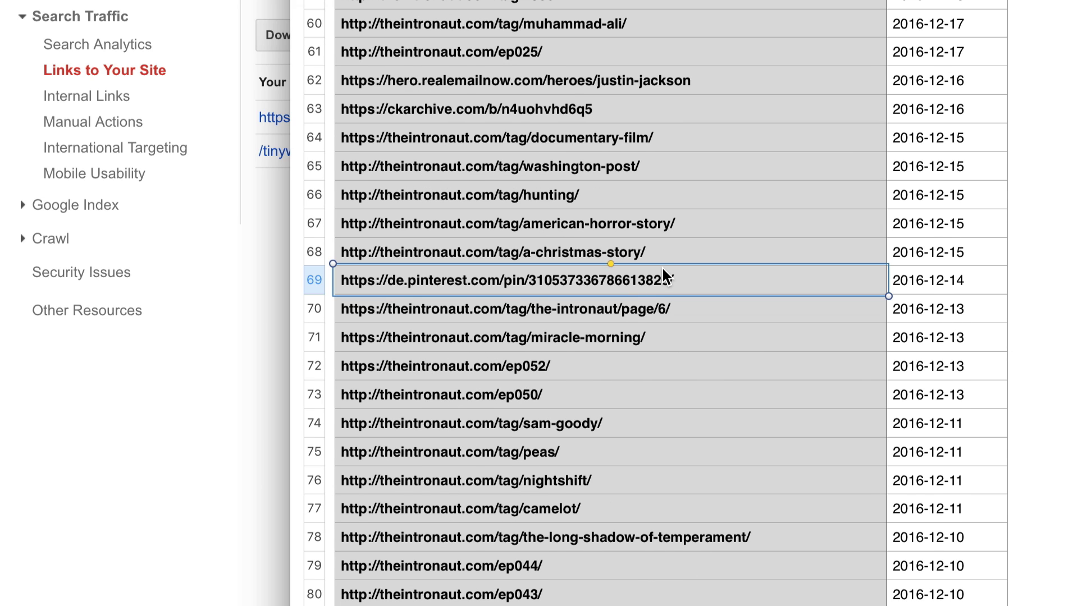
drag(719, 272, 199, 236)
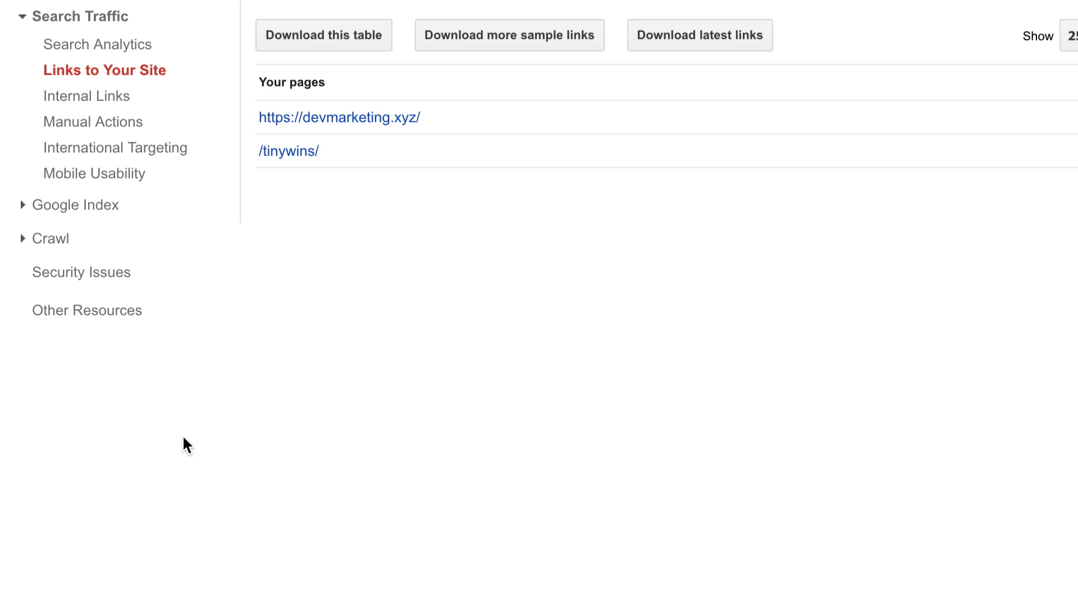
click(641, 35)
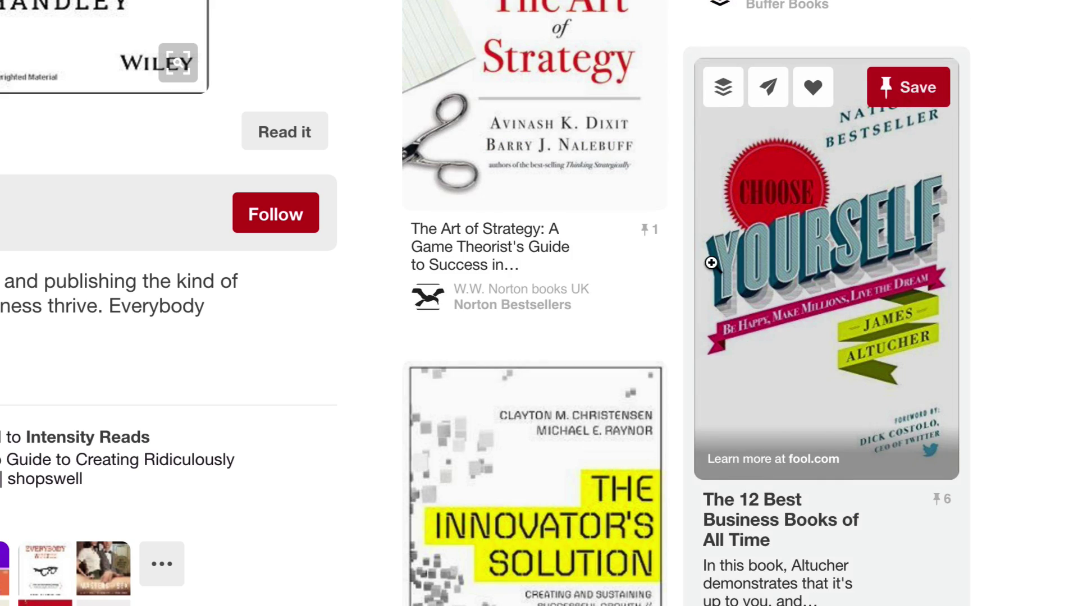
scroll(706, 254, down, 5)
scroll(705, 250, down, 1)
scroll(705, 224, down, 1)
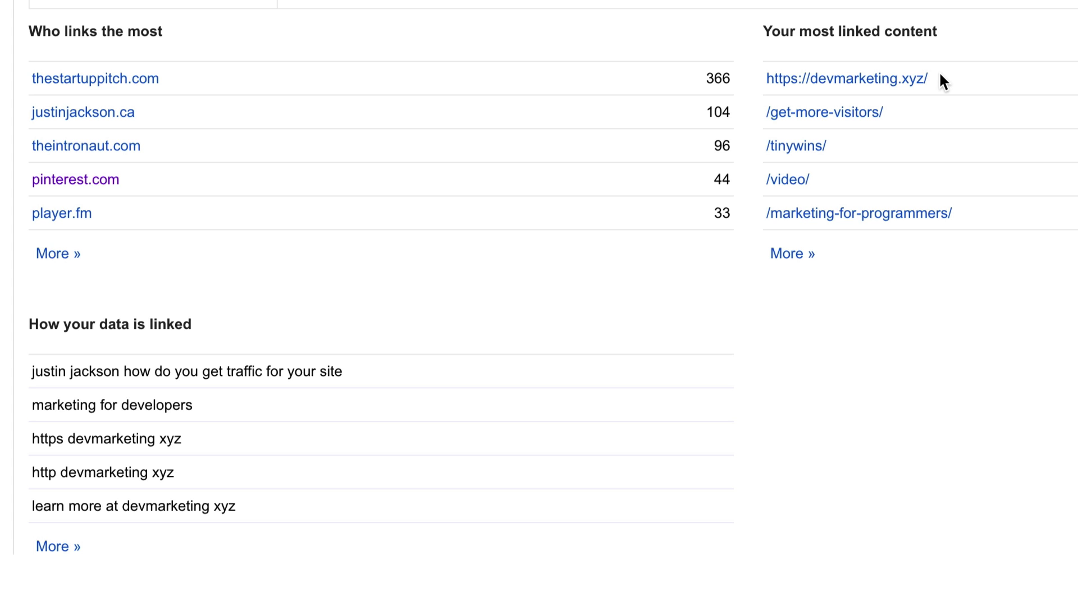
- View linking details for /get-more-visitors/ under Your most linked content
mouse_move(824, 113)
click(854, 119)
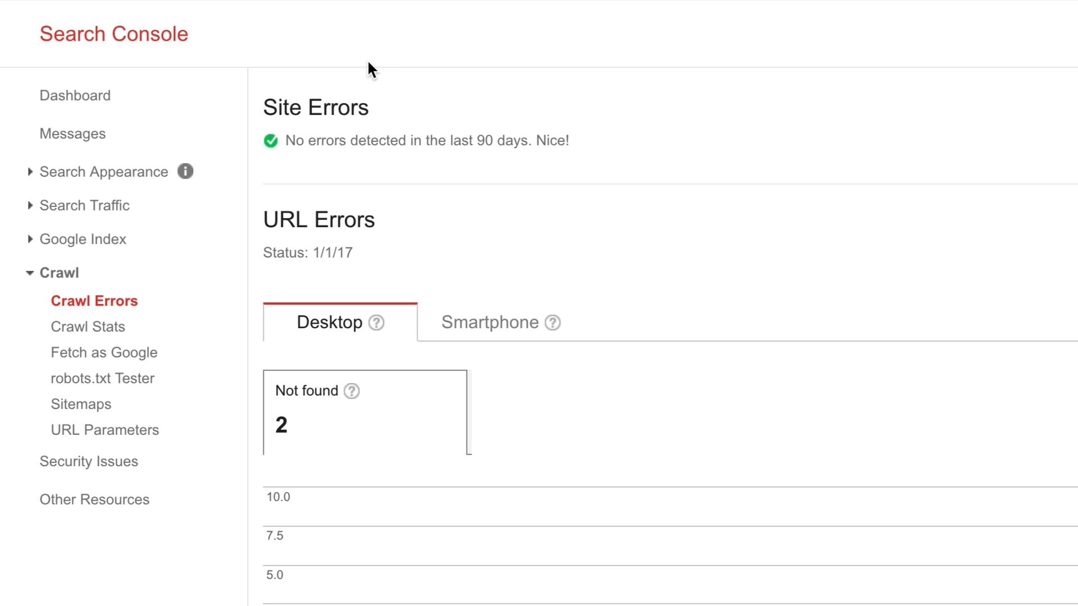
scroll(492, 485, down, 1)
scroll(491, 485, down, 4)
scroll(433, 530, up, 1)
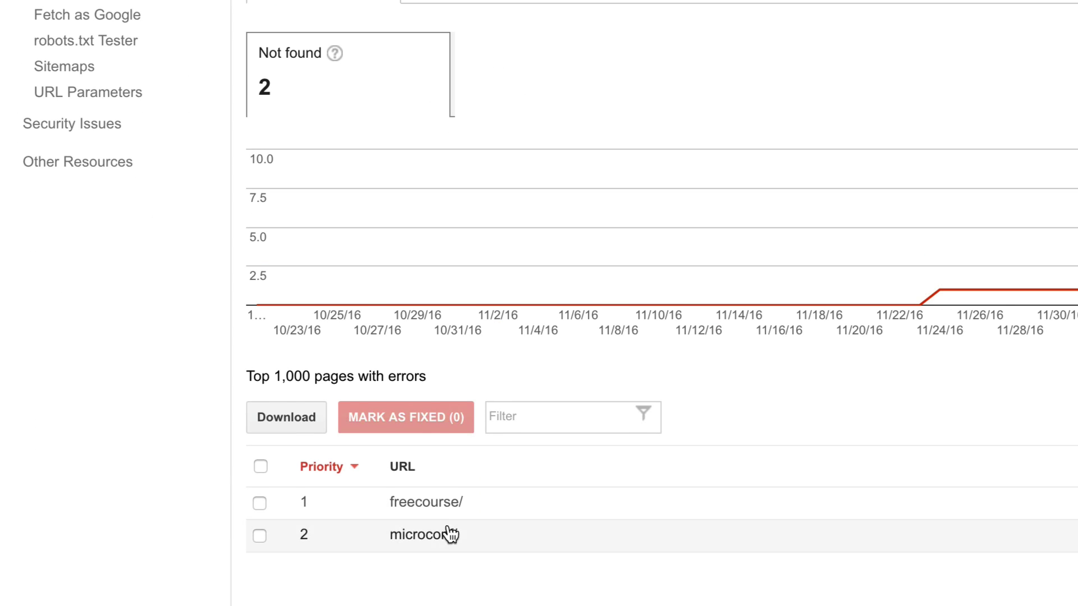
scroll(506, 543, down, 1)
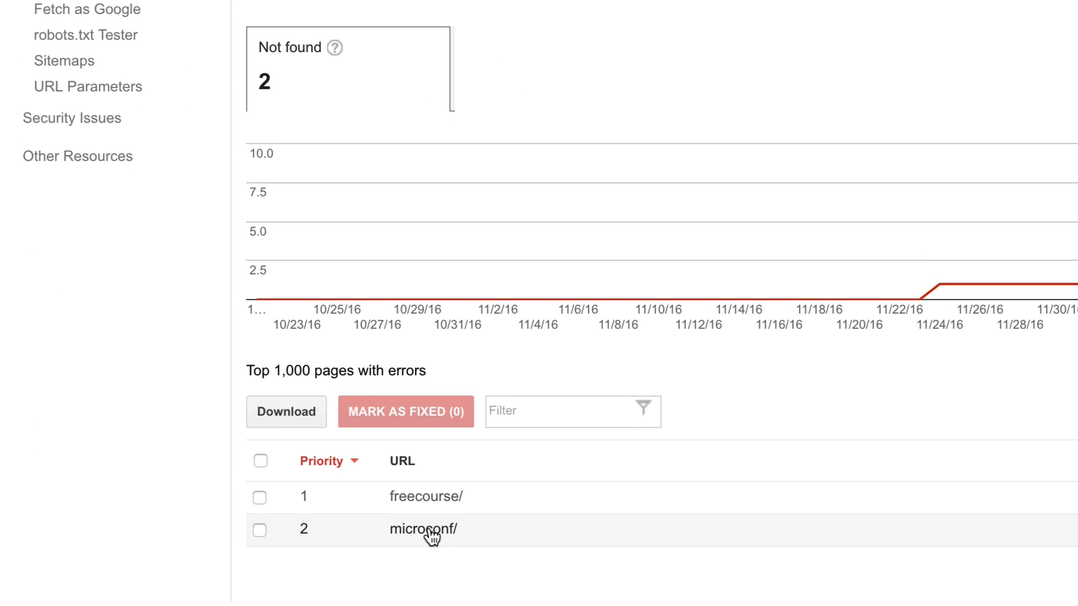
scroll(432, 538, up, 1)
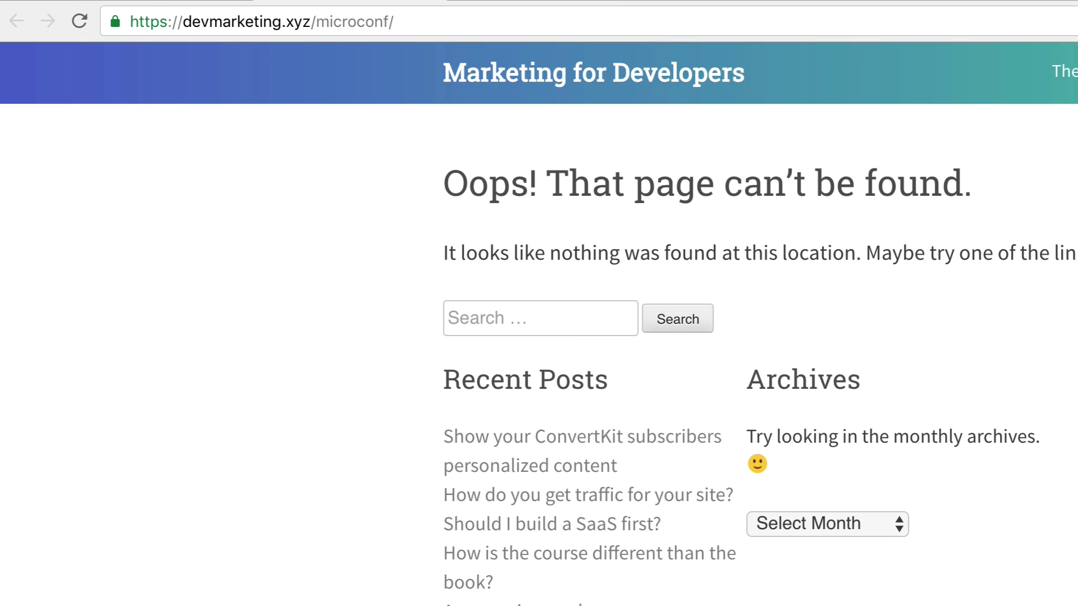
- Reload the /microconf/ page to confirm it loads and select its path for reuse
key(Return)
scroll(368, 51, down, 1)
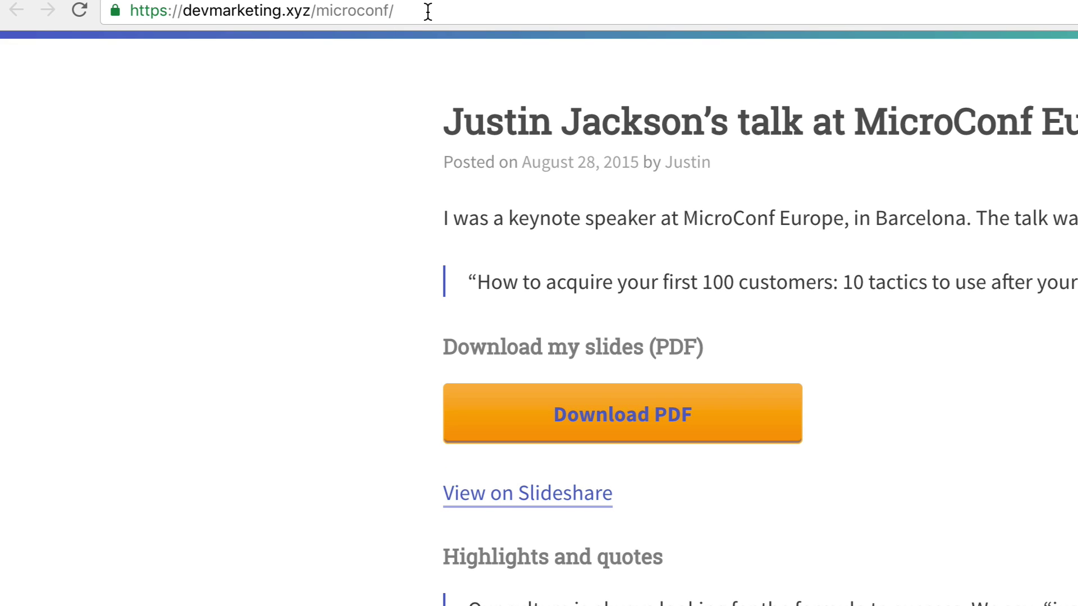
drag(428, 11, 319, 11)
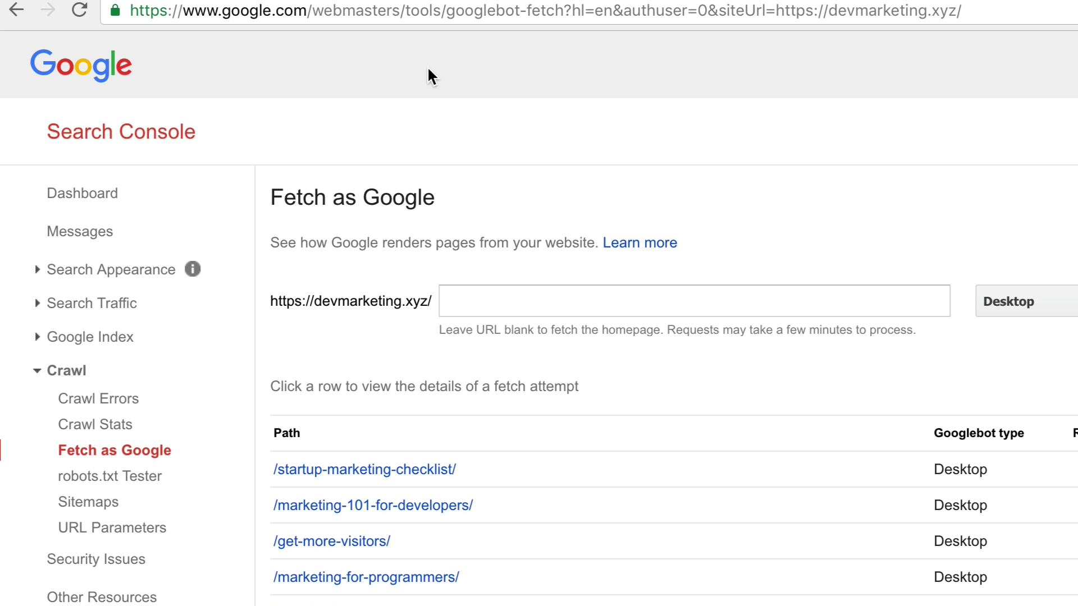
- Fetch and render the pasted microconf/ path as Google
click(511, 304)
text(microconf/)
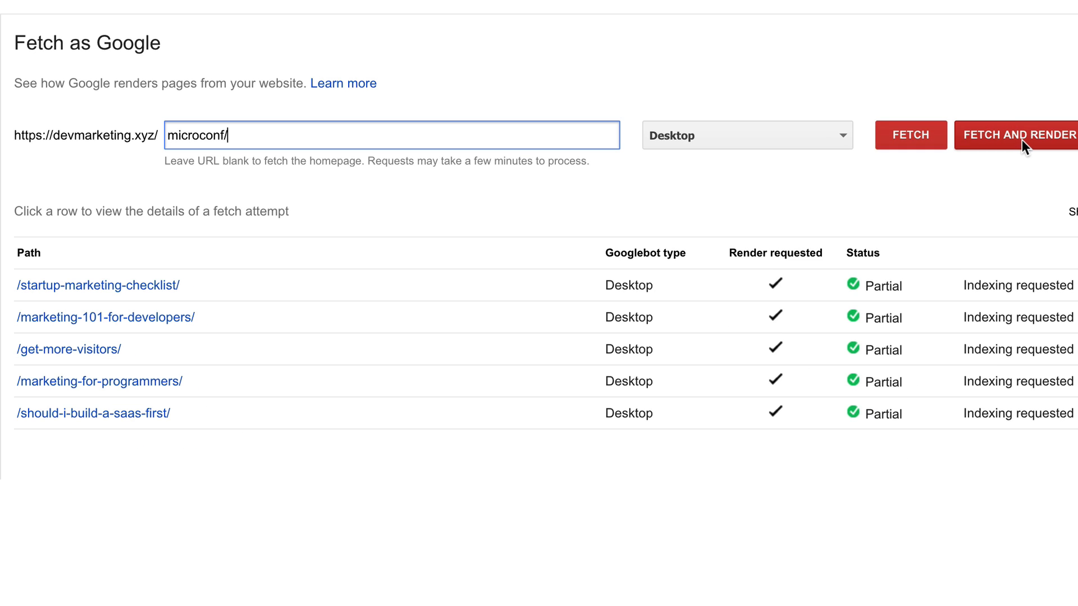
click(1025, 136)
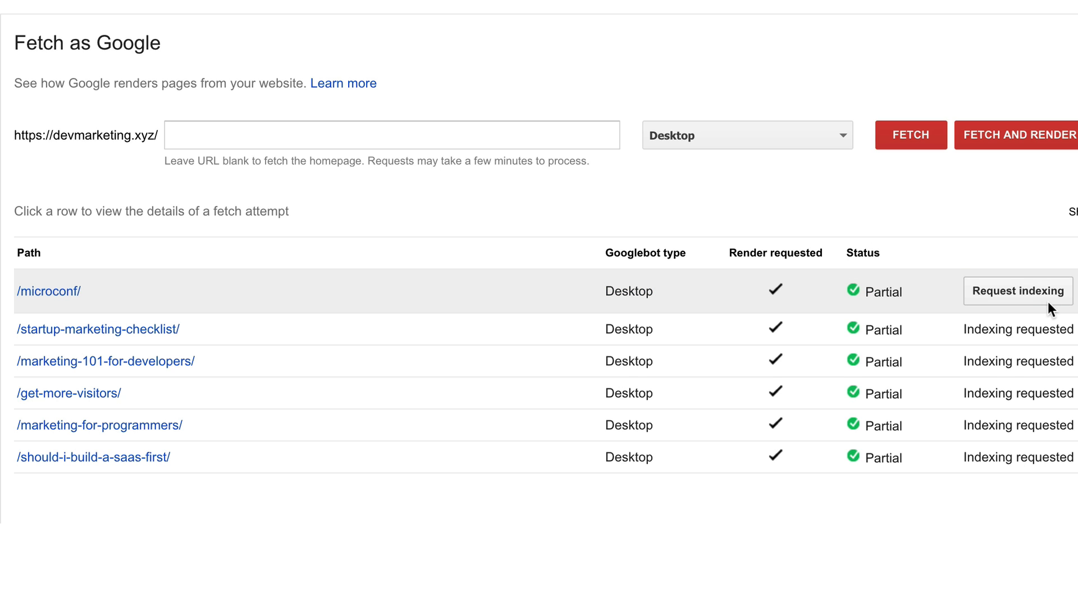
- Request indexing for /microconf/, crawling only this URL
click(1017, 292)
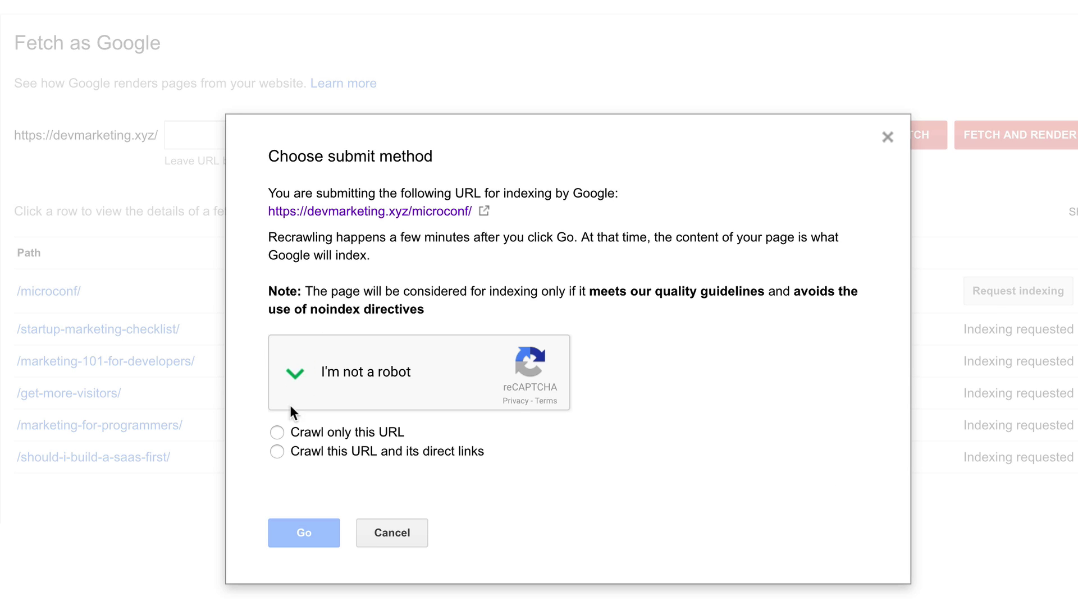
click(277, 432)
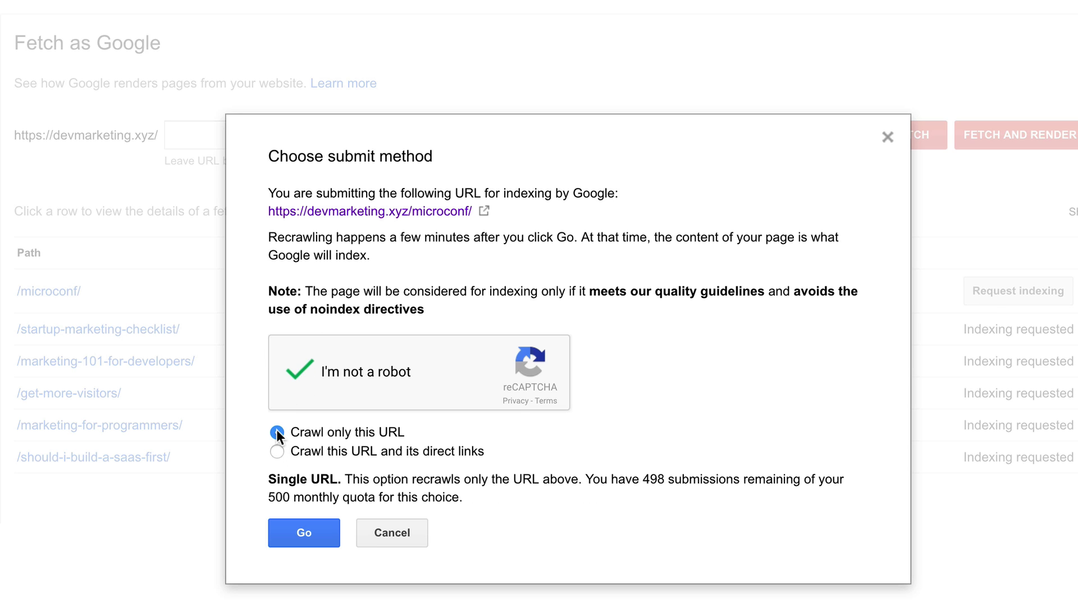
click(318, 535)
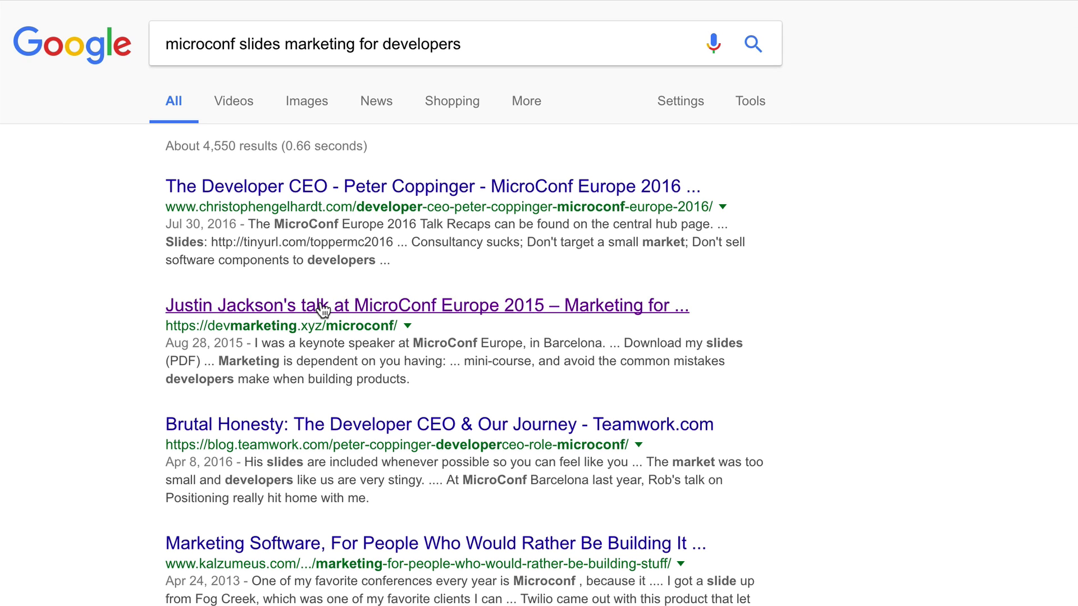
- Open the devmarketing.xyz MicroConf talk search result in a new tab
right_click(323, 307)
click(398, 314)
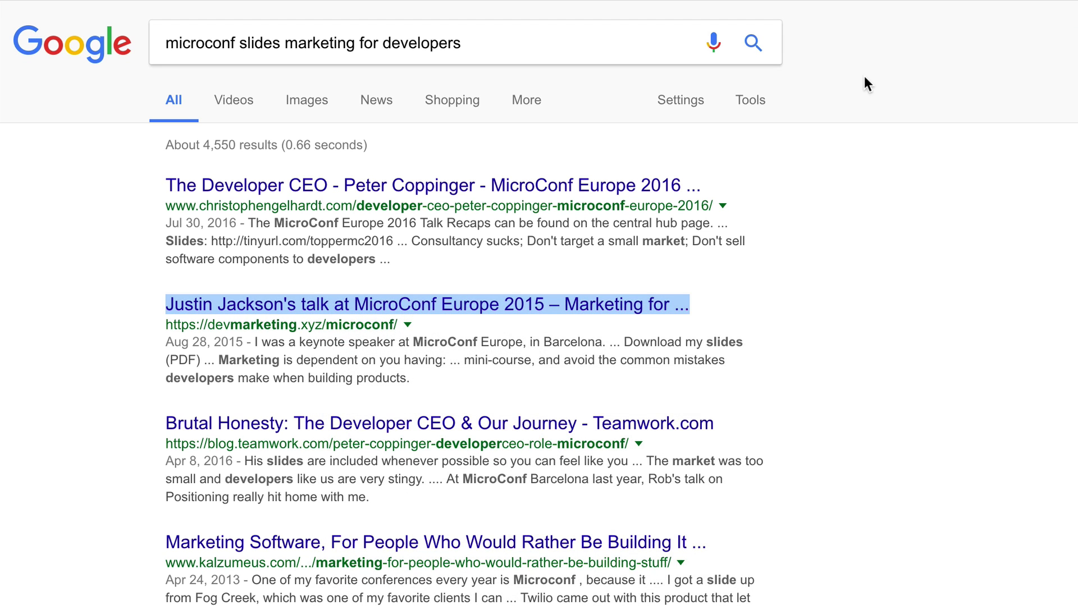